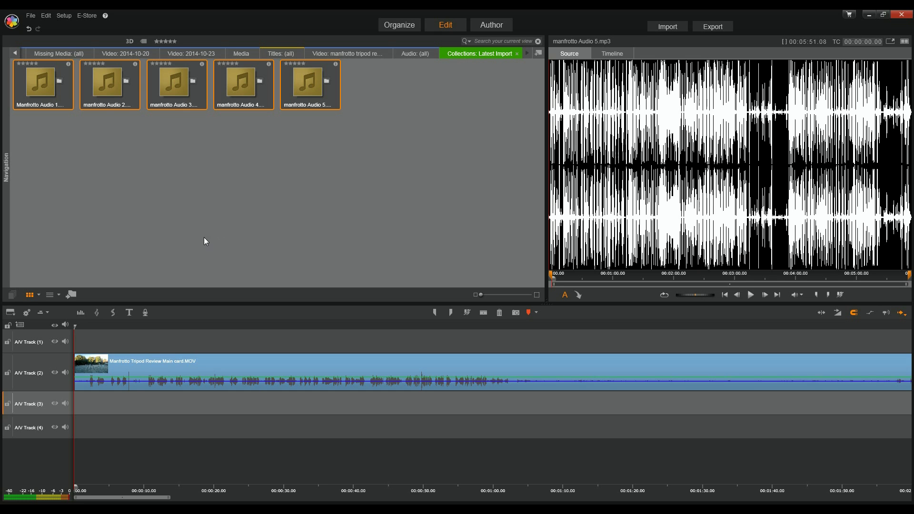
Send Manfrotto Audio 1 to A/V Track 3 and scroll the timeline back to the start
mouse_move(317, 83)
mouse_move(63, 74)
right_click(56, 67)
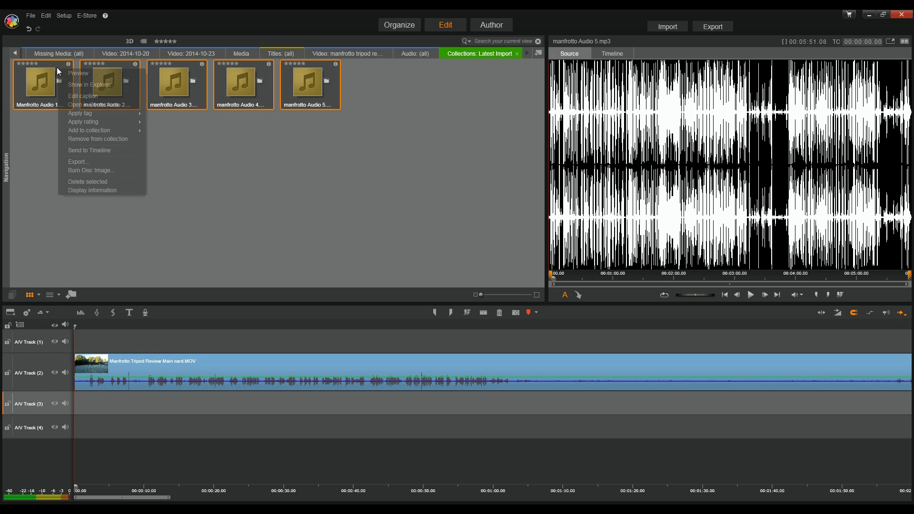
left_click(93, 150)
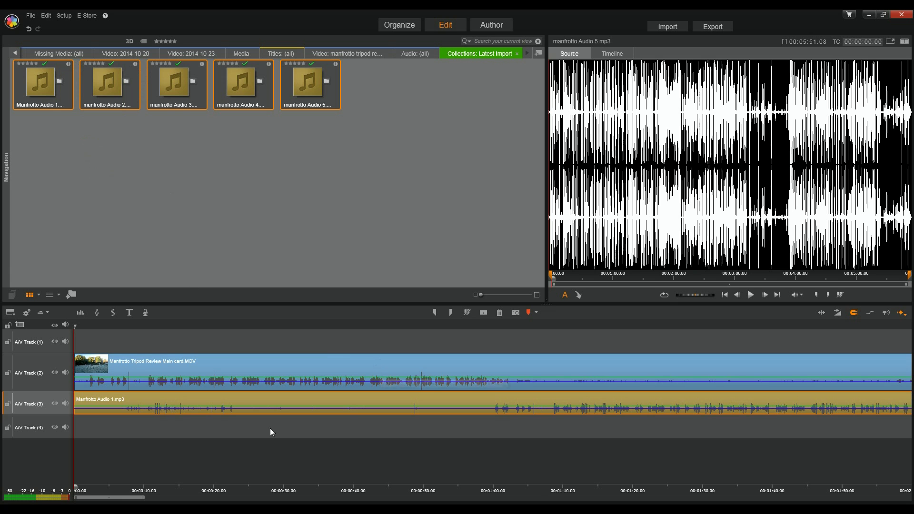
left_click_drag(139, 498, 892, 477)
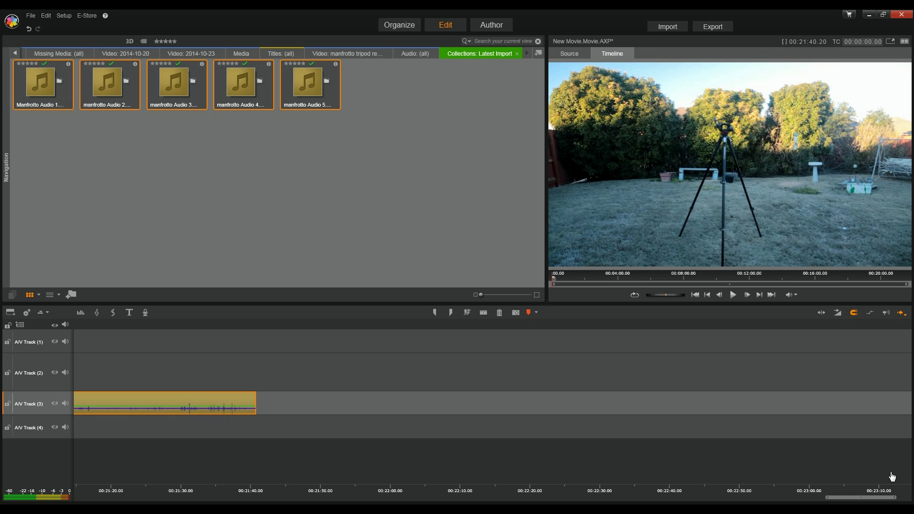
left_click_drag(892, 477, 642, 476)
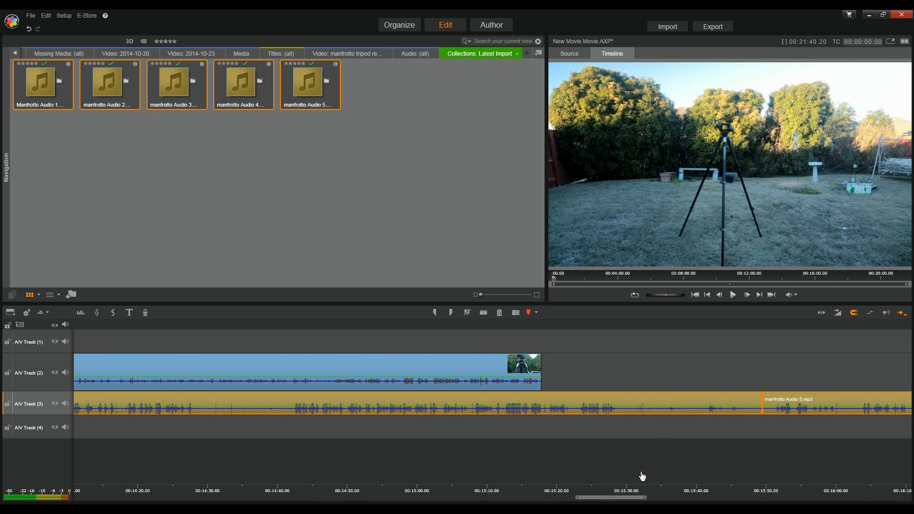
left_click_drag(642, 476, 113, 484)
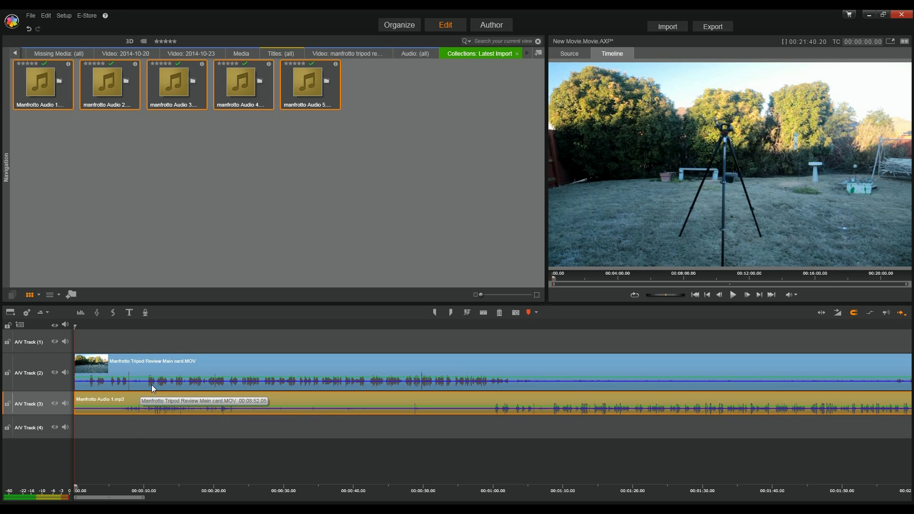
After a playback check, mute A/V Track 2's audio and replay from the start
left_click(733, 296)
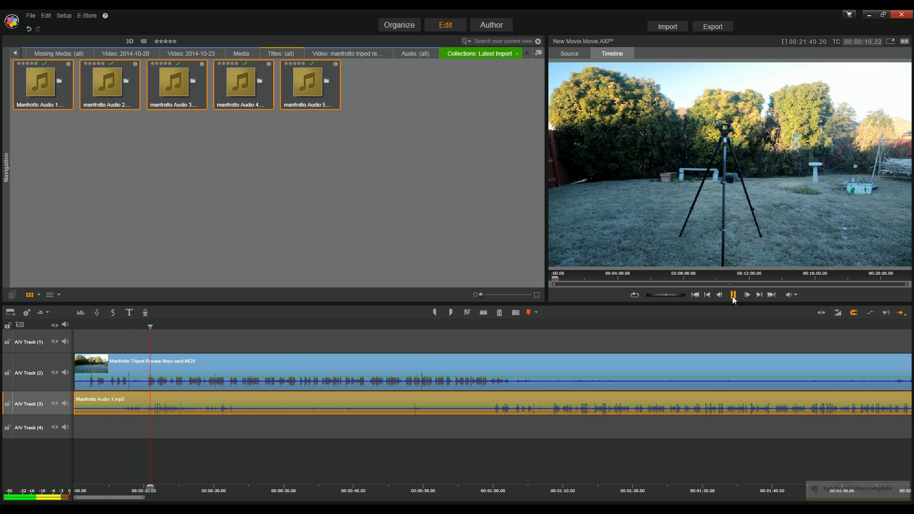
left_click(734, 296)
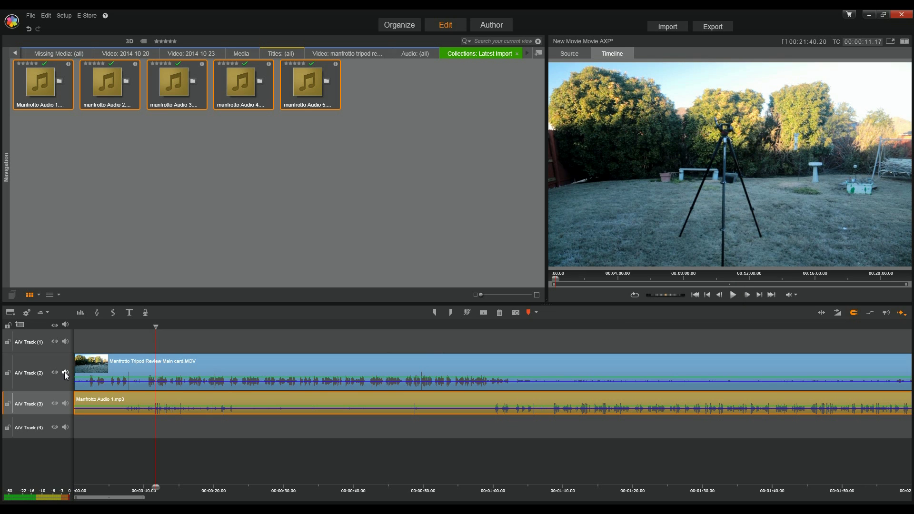
left_click(66, 373)
left_click_drag(156, 327, 74, 326)
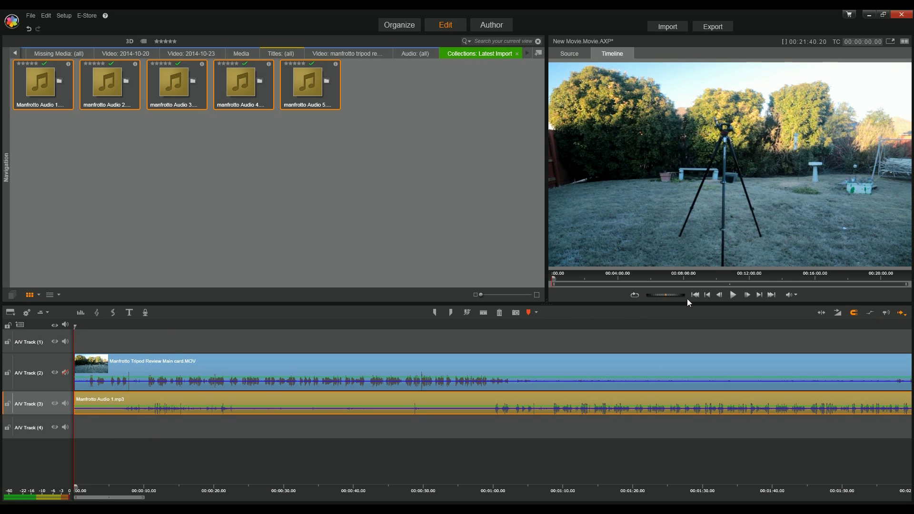
left_click(734, 295)
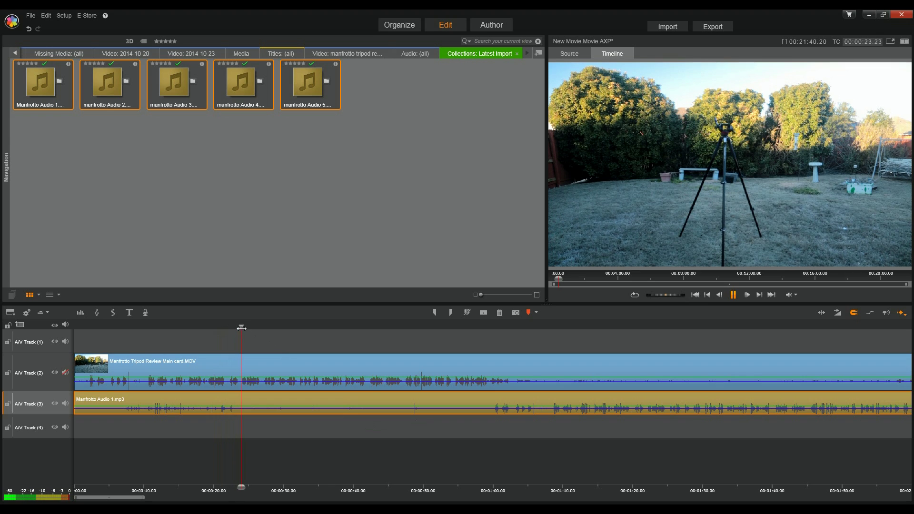
Jump to 0:40, play on and stop near 1:05, then nudge the playhead back a few frames
left_click_drag(245, 327, 407, 329)
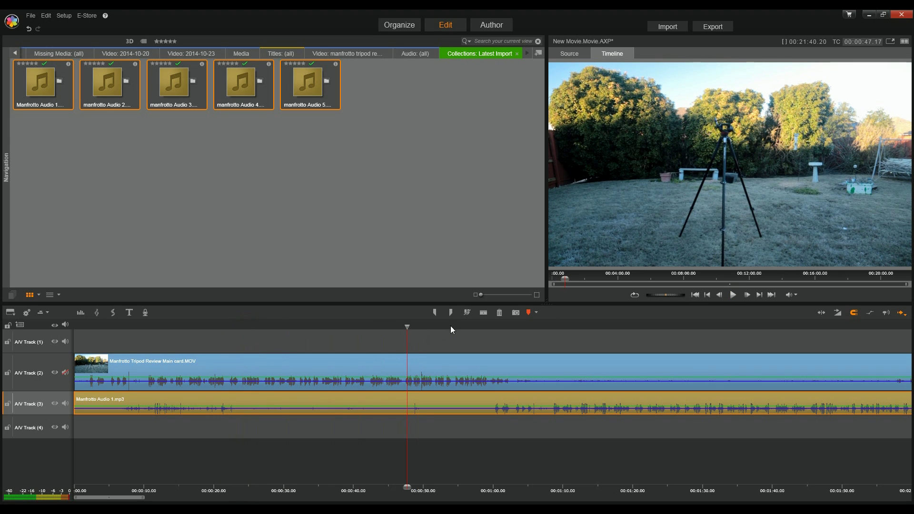
left_click(733, 295)
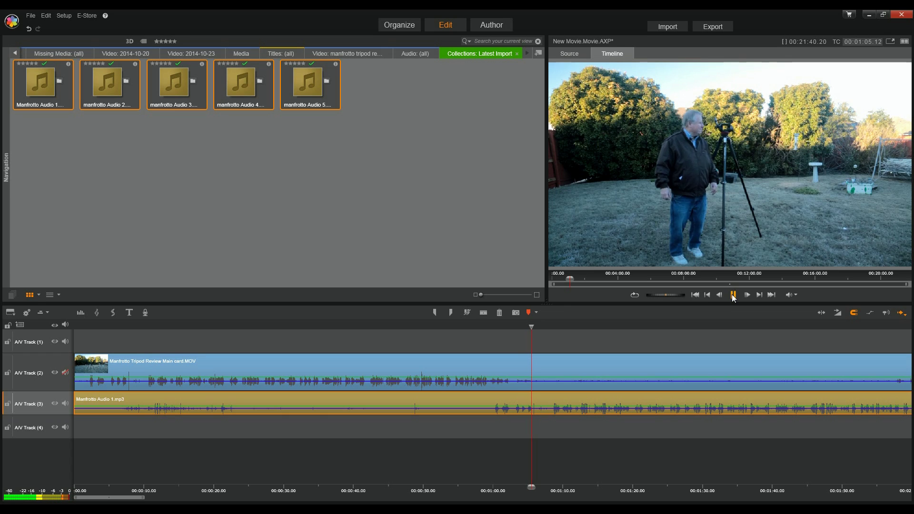
left_click(733, 296)
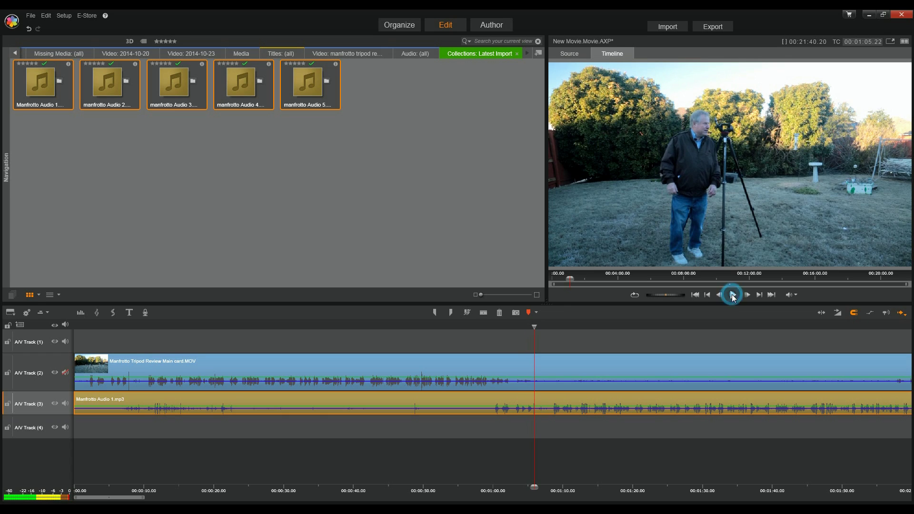
left_click(535, 325)
left_click_drag(534, 325, 534, 325)
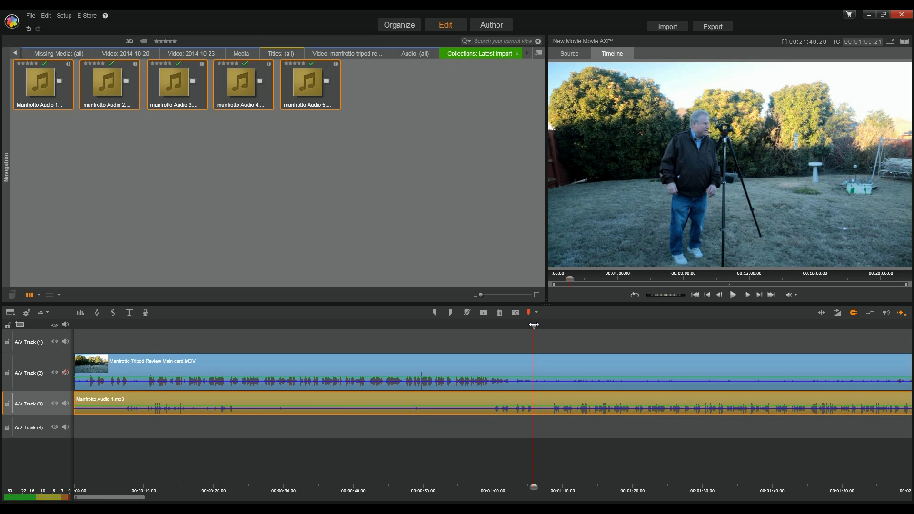
Split the narration at about 1:05 and delete its opening part, closing the gap
left_click(483, 312)
key("Home")
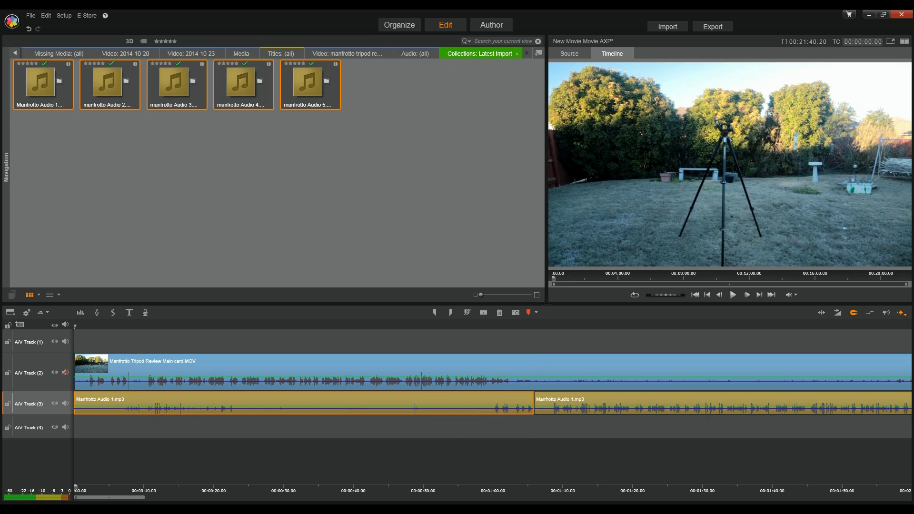
mouse_move(455, 511)
key("Delete")
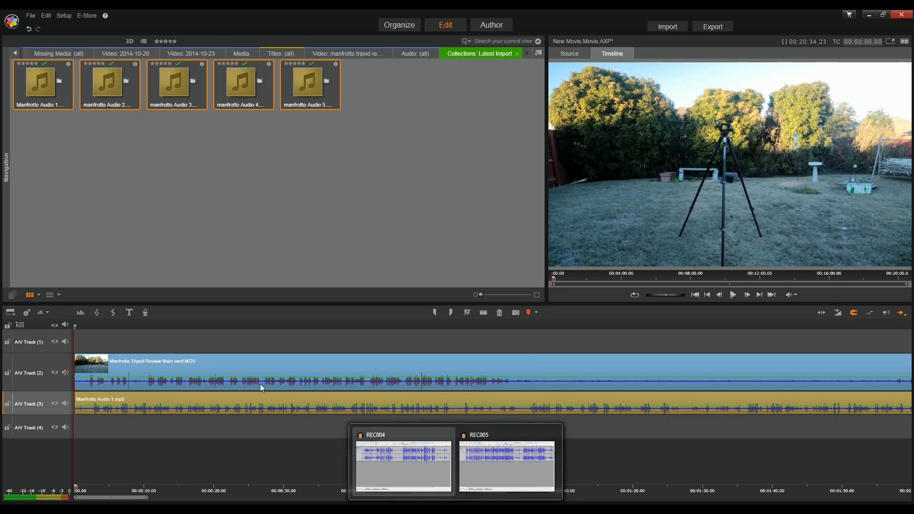
Split the main video at about 0:07 and delete its opening piece
left_click_drag(75, 326, 129, 323)
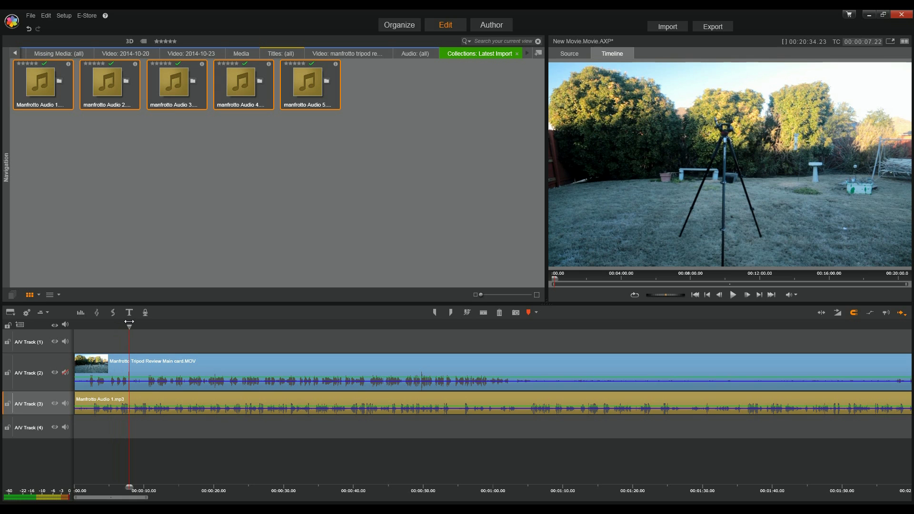
left_click(215, 368)
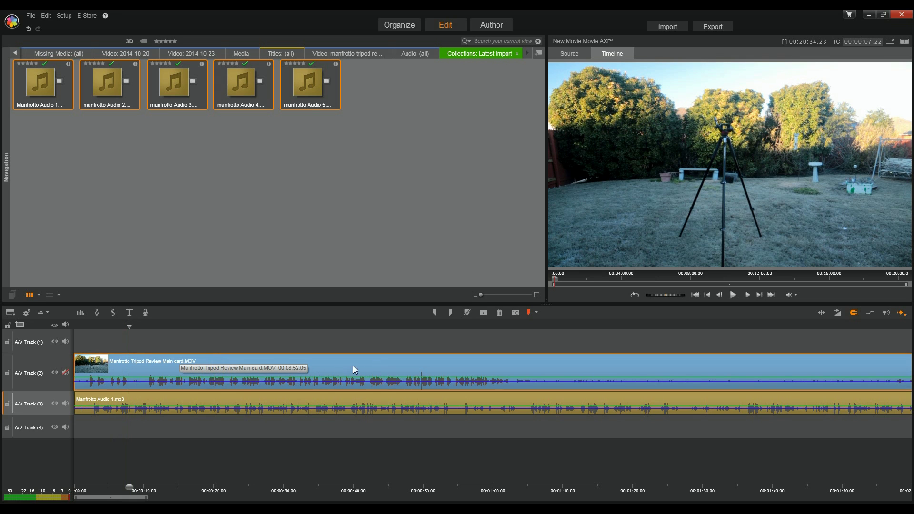
left_click(127, 325)
left_click_drag(127, 325, 129, 324)
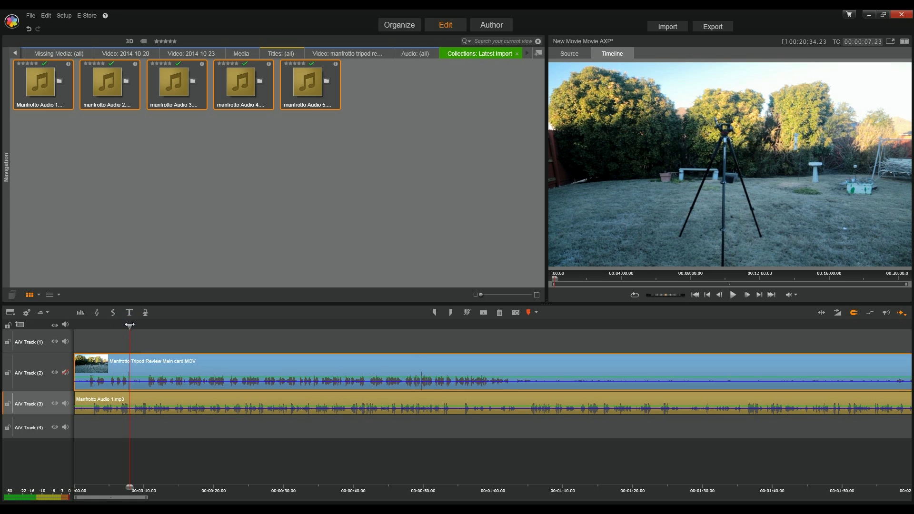
left_click_drag(129, 325, 128, 325)
left_click(483, 314)
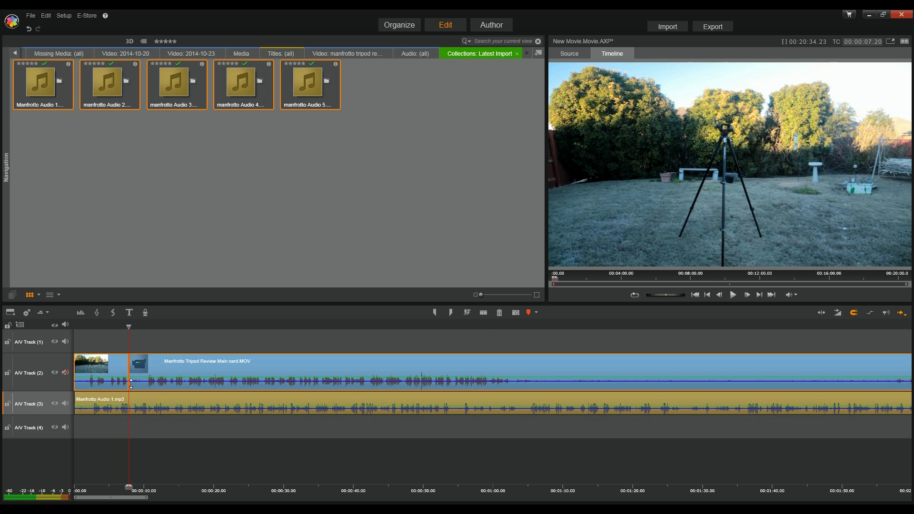
left_click(115, 367)
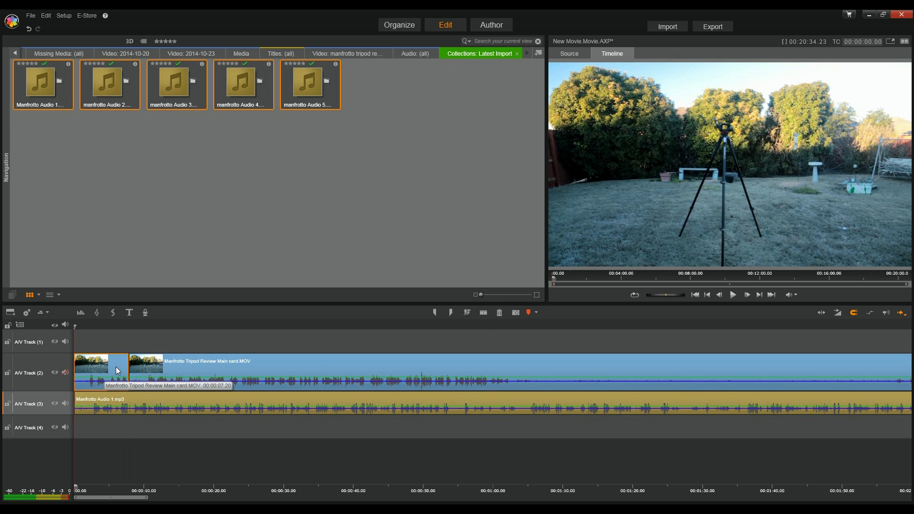
key("Delete")
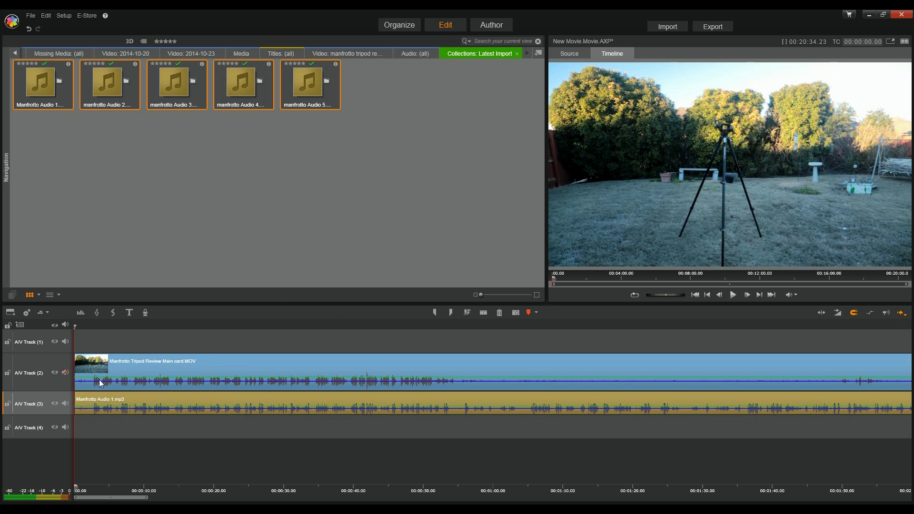
Split video and narration at about 0:02.17 and delete the short opening pieces
left_click(732, 295)
left_click(732, 295)
left_click_drag(99, 326, 88, 327)
left_click(732, 295)
left_click(733, 296)
left_click_drag(98, 328, 93, 326)
left_click(483, 313)
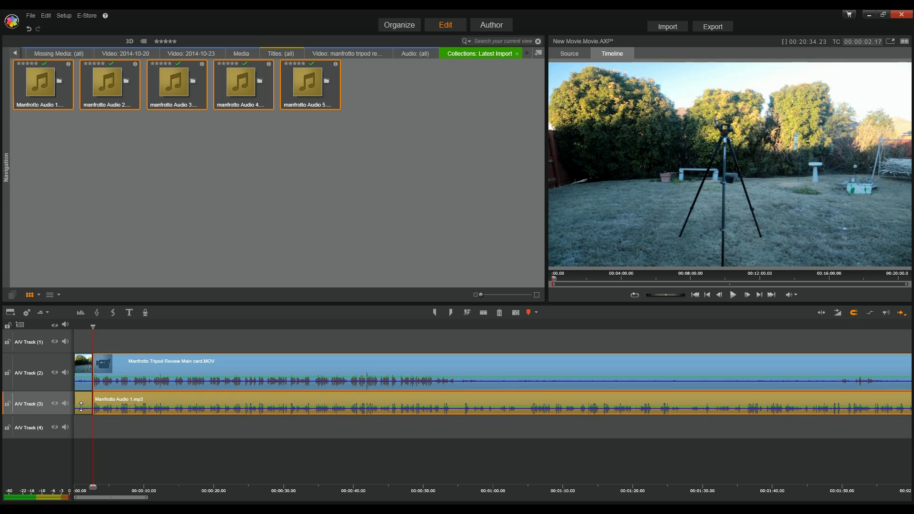
left_click(86, 370)
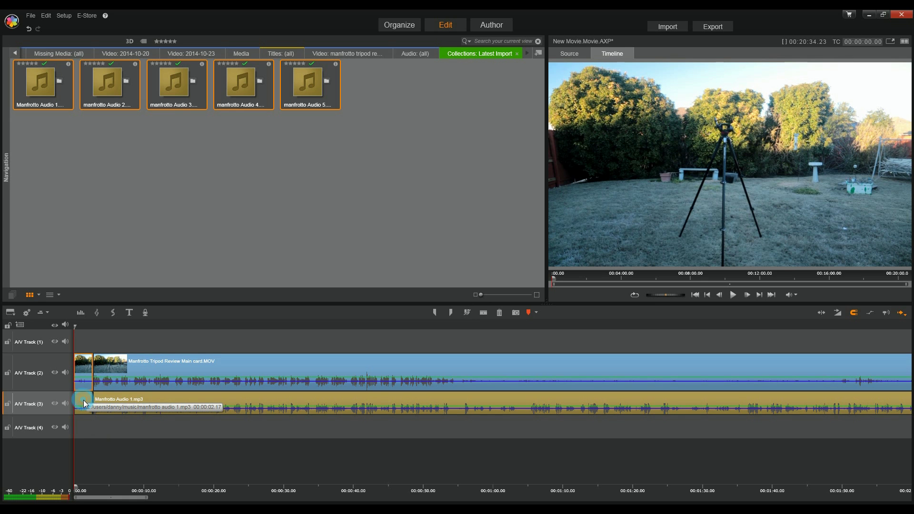
key("Delete")
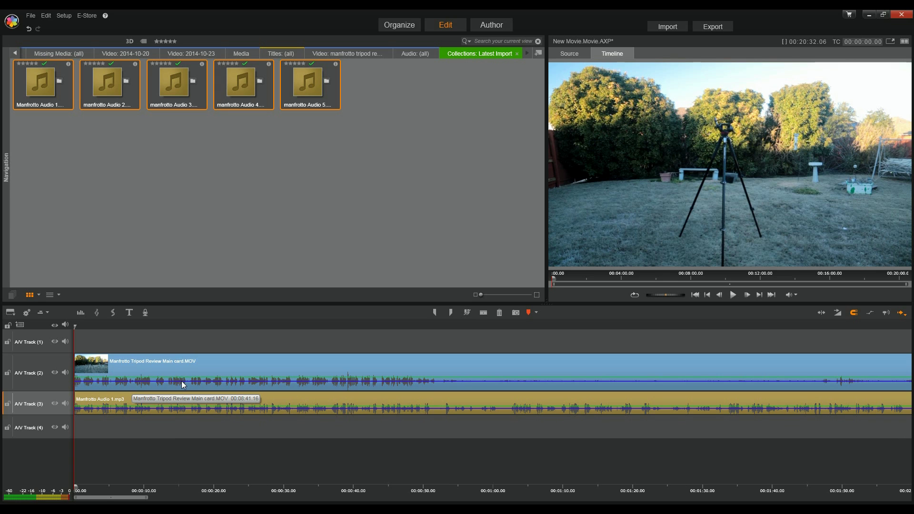
Mute A/V Track 2's audio and play back to check the narration sync
left_click(65, 373)
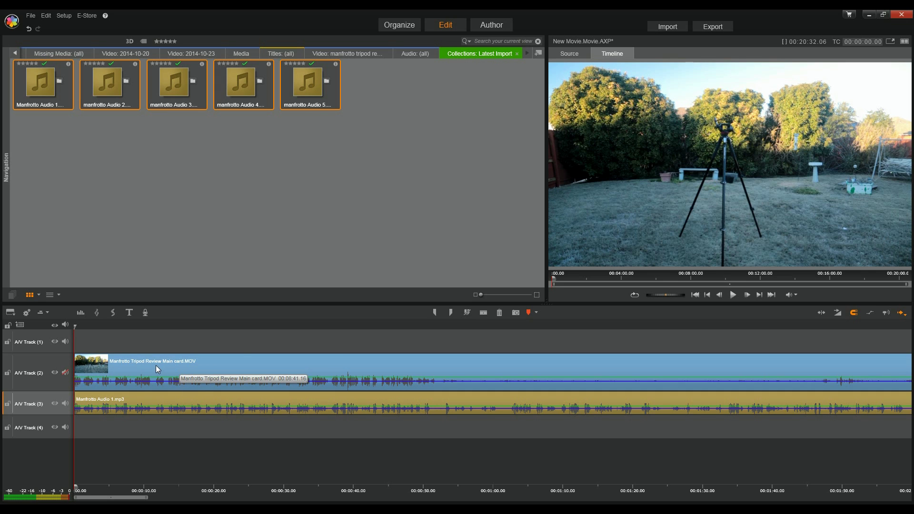
left_click(732, 296)
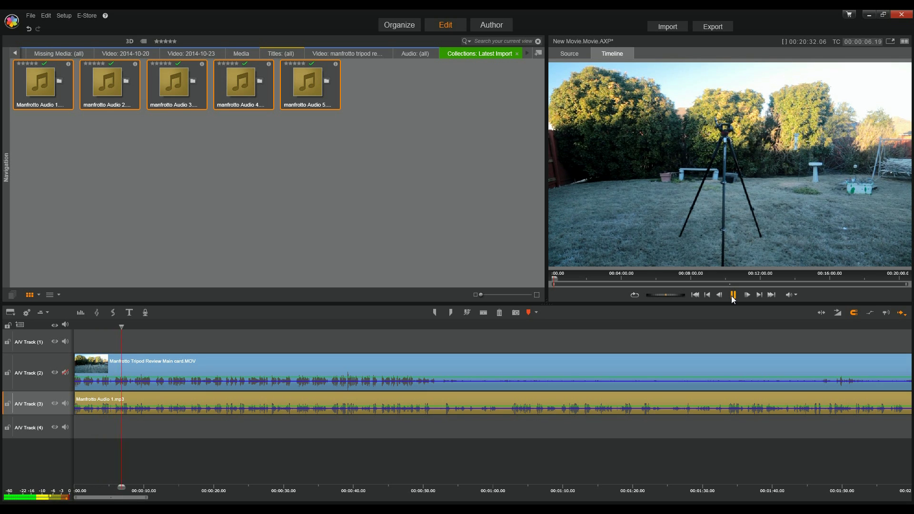
left_click(732, 296)
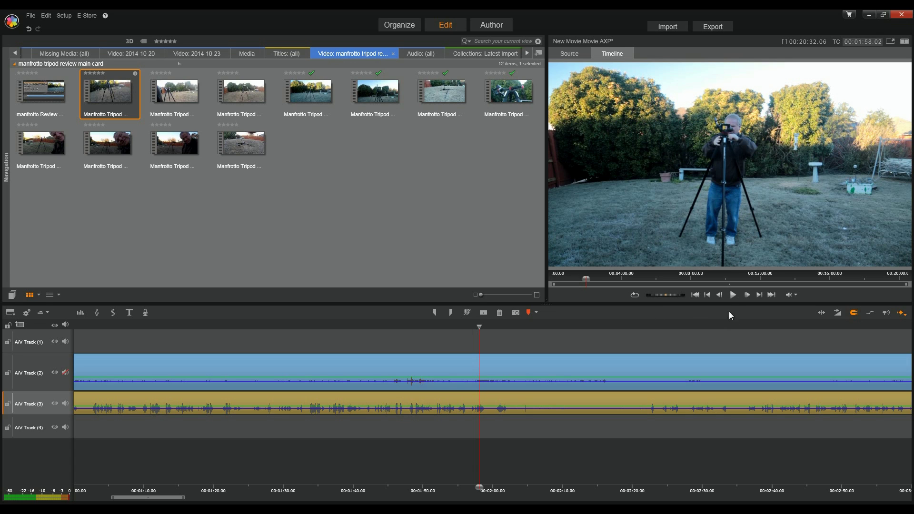
Split the main-card clip at 2:03.08 and about 2:23, then delete the middle piece
left_click(733, 295)
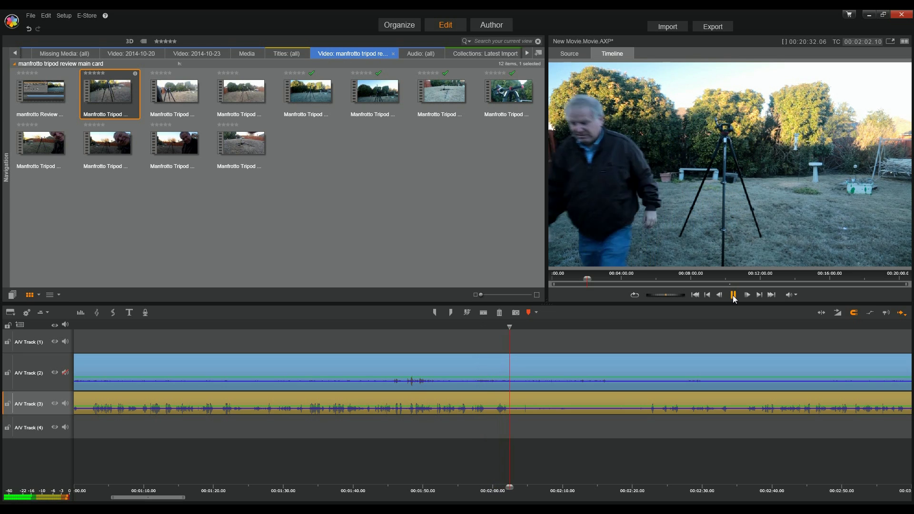
left_click(733, 295)
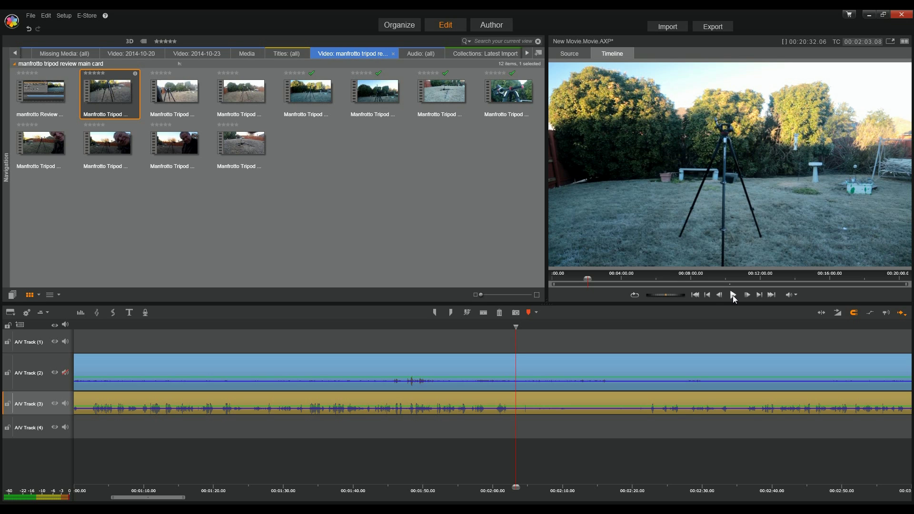
left_click(526, 361)
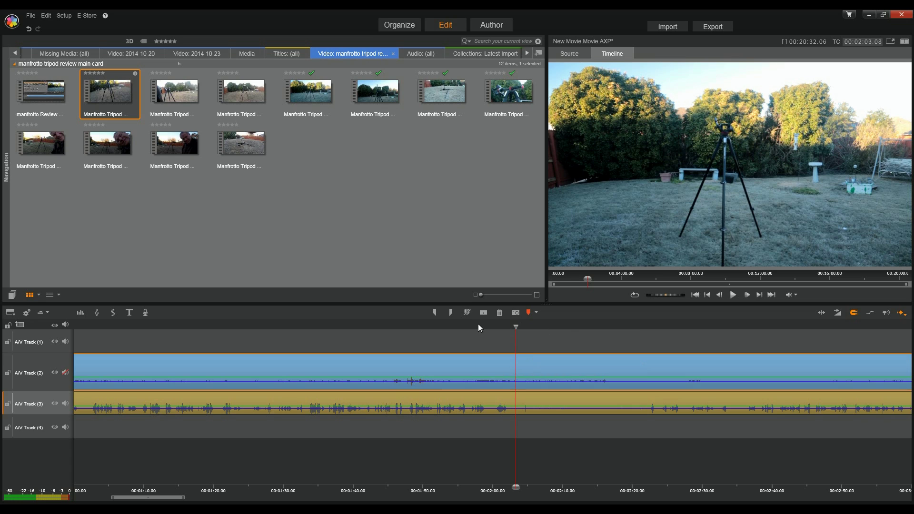
left_click(484, 313)
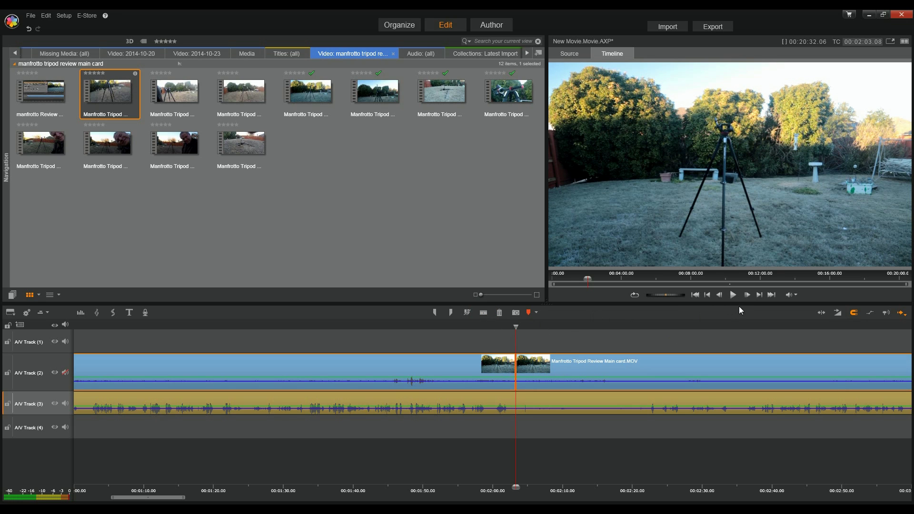
left_click(734, 296)
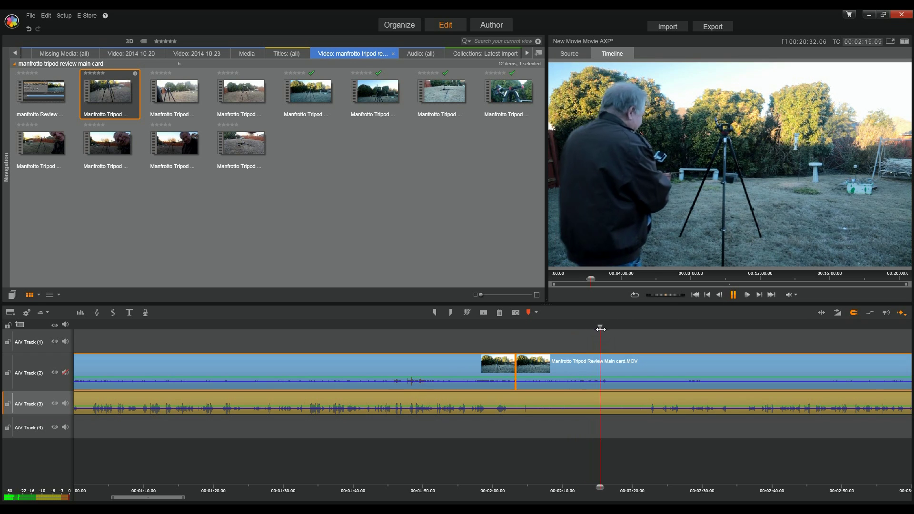
left_click_drag(598, 327, 656, 319)
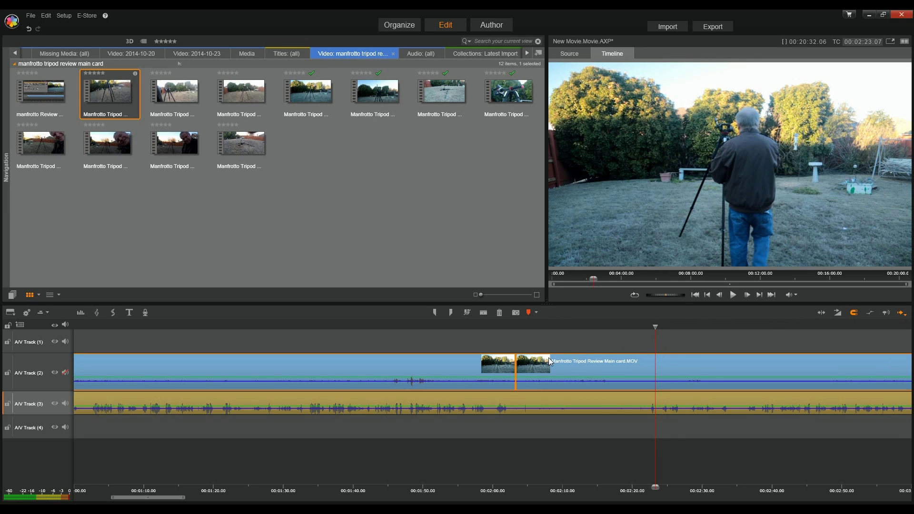
left_click(483, 313)
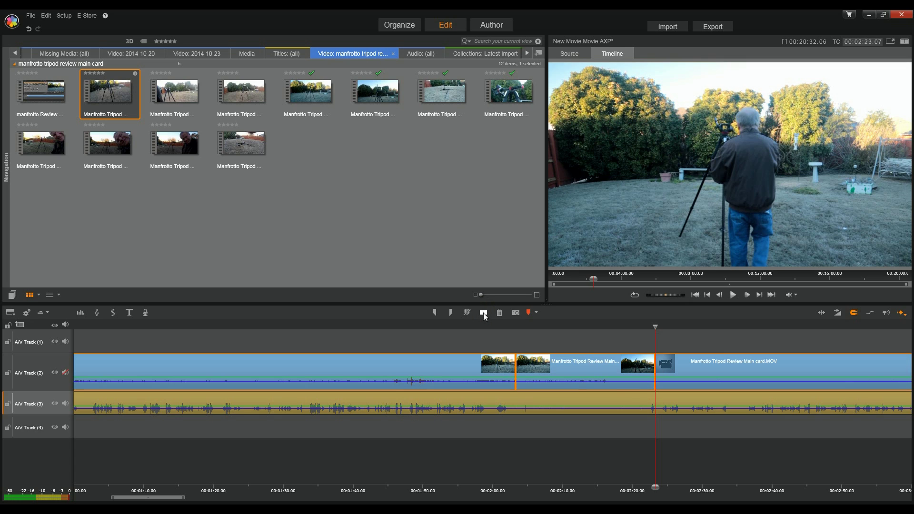
left_click(603, 368)
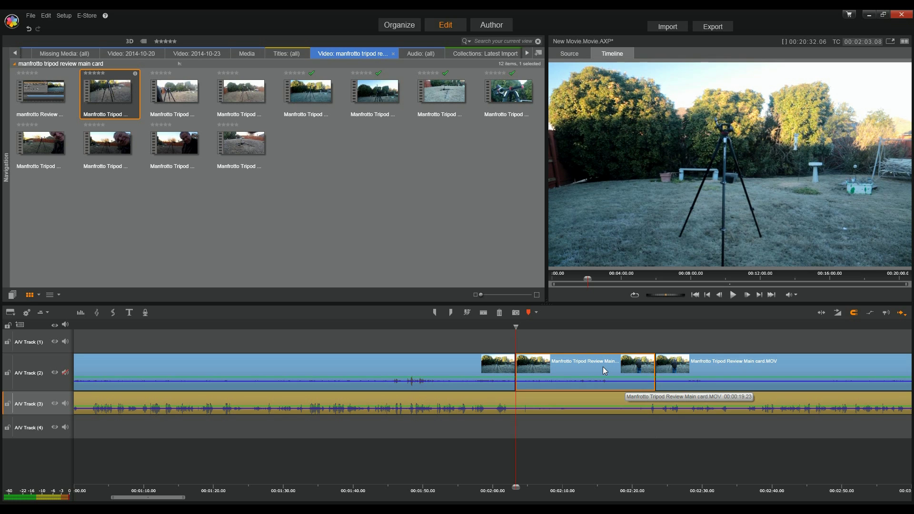
key("Delete")
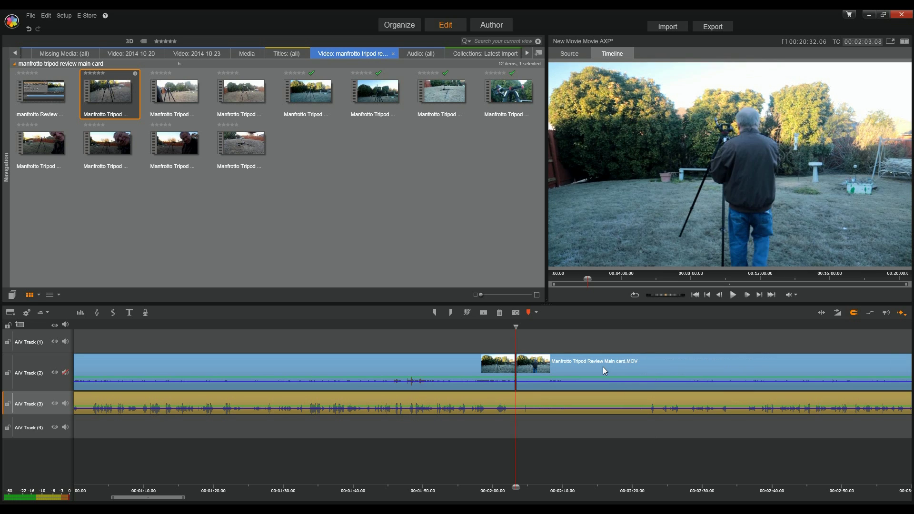
Load the Closeup clip into the Source player, preview to about 9 seconds, and scrub back
left_click(128, 76)
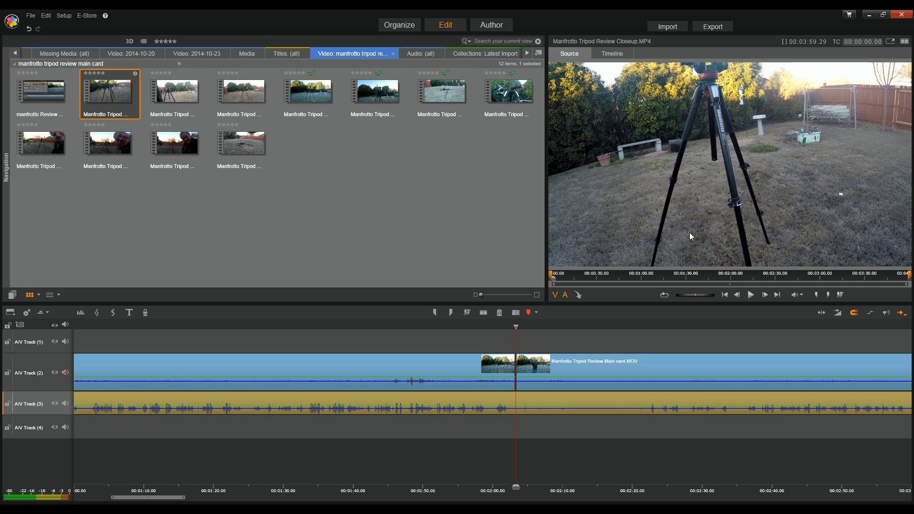
left_click(751, 296)
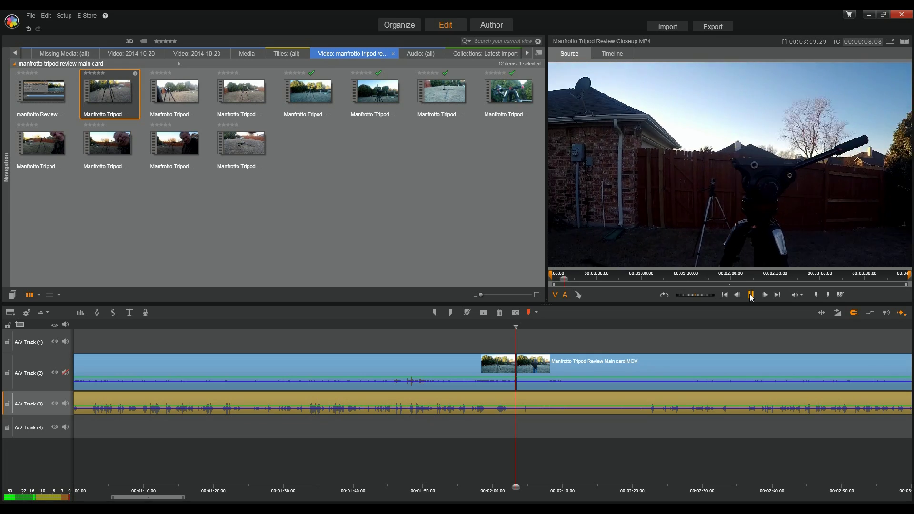
left_click(751, 295)
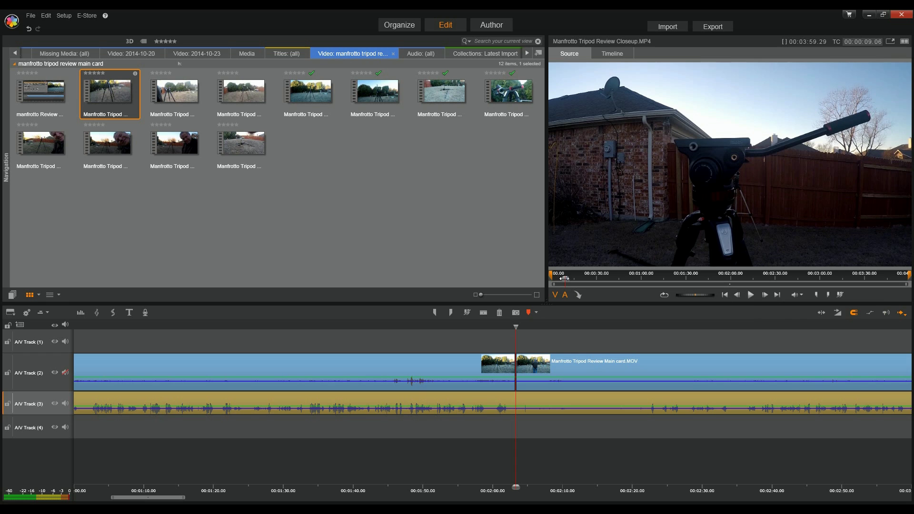
left_click_drag(565, 279, 550, 276)
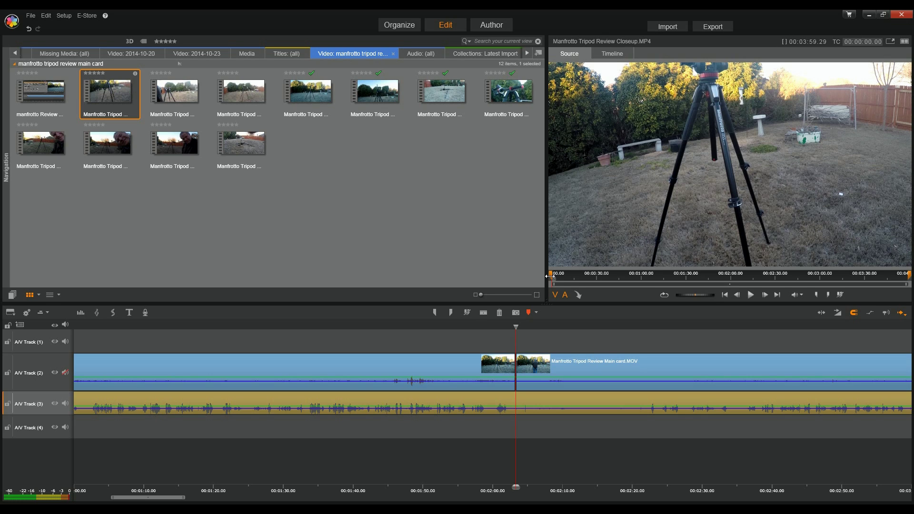
left_click_drag(551, 276, 558, 276)
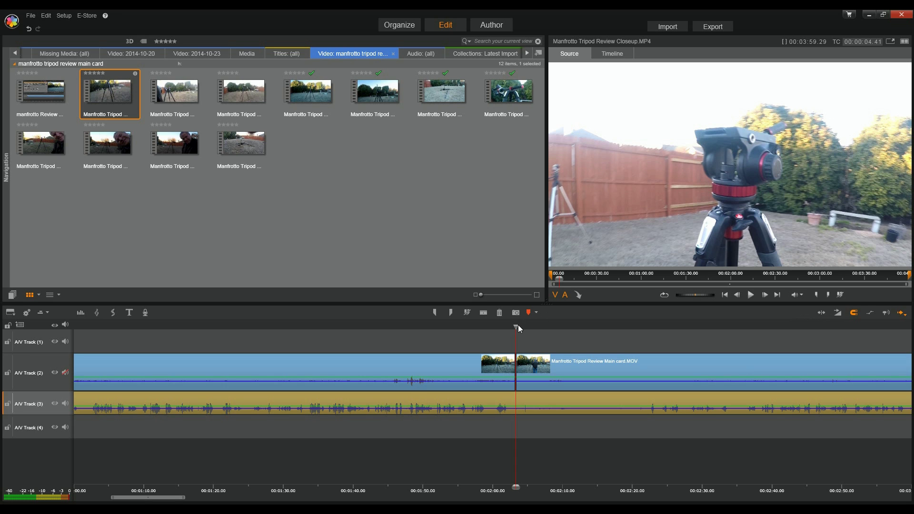
Set the timeline playhead at the 2:03 cut and re-preview the Closeup clip to about 7.5 seconds
left_click_drag(516, 327, 522, 325)
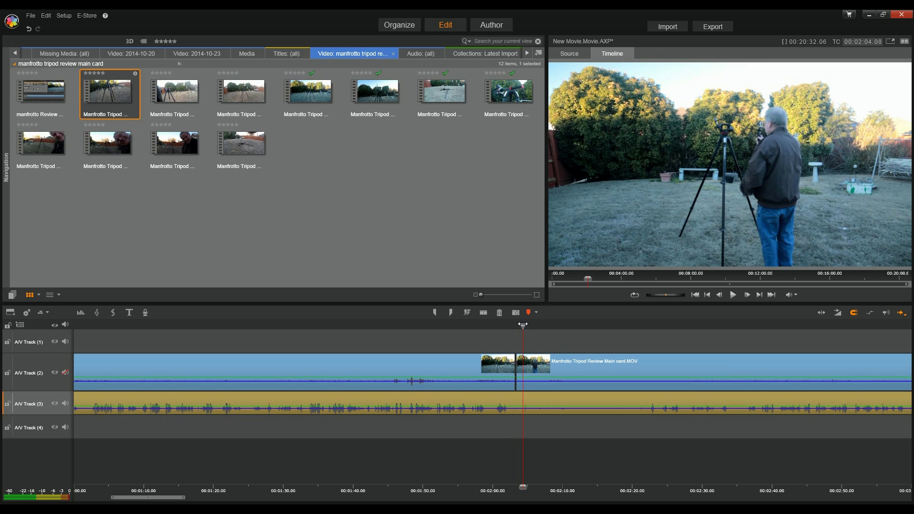
left_click_drag(522, 325, 516, 326)
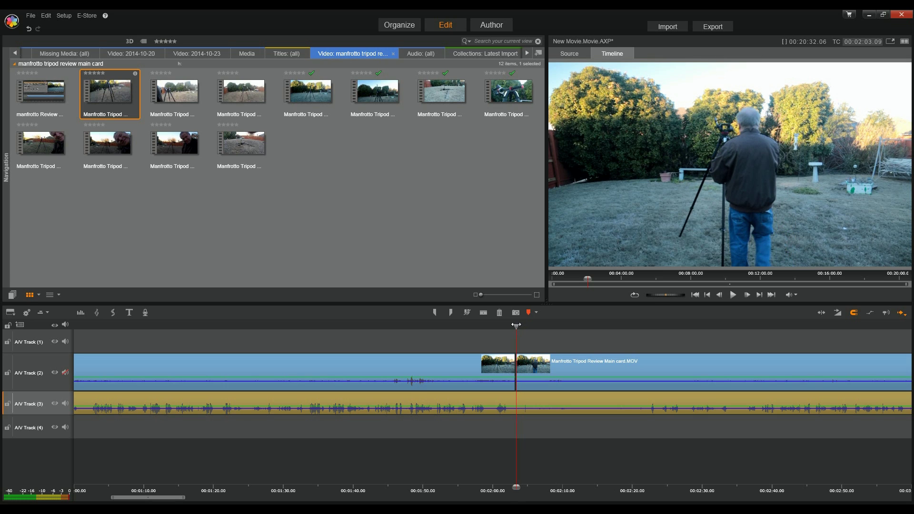
left_click(124, 79)
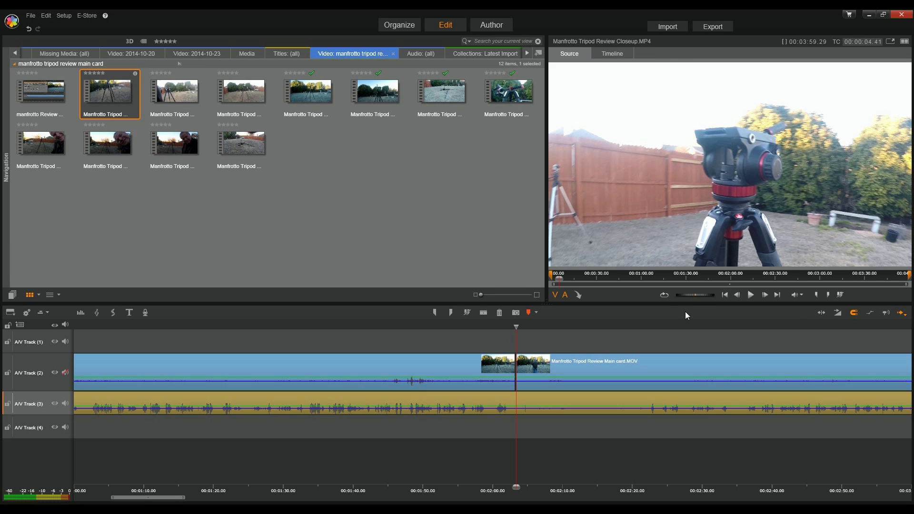
left_click(750, 295)
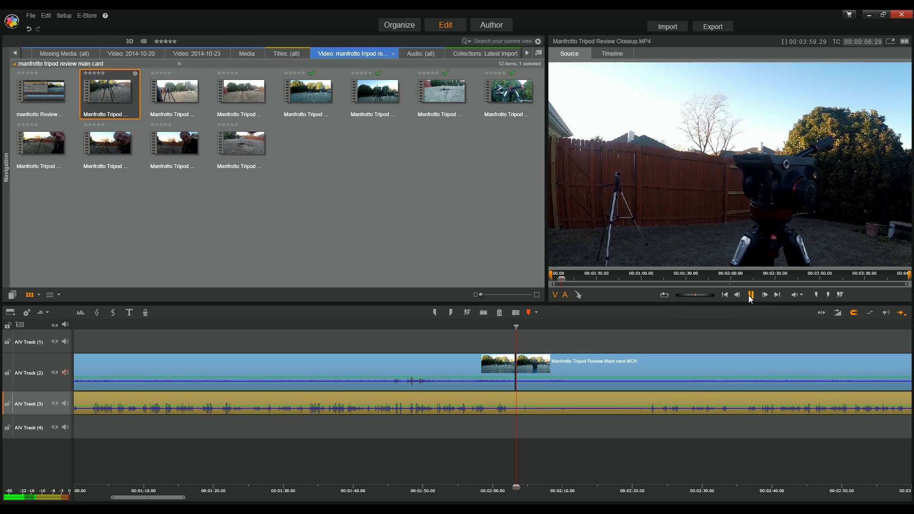
left_click(749, 295)
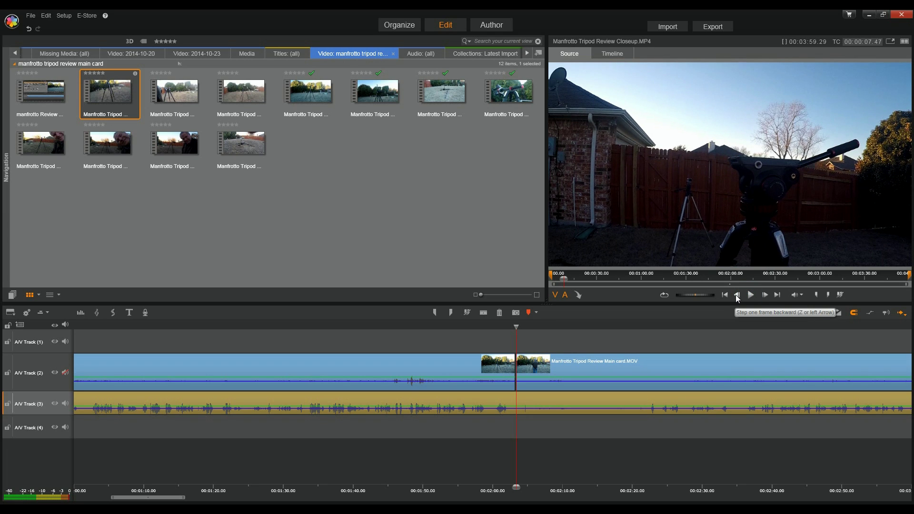
Step the Closeup preview back frame by frame to about 6 seconds, then scrub to about 3 seconds
left_click(738, 296)
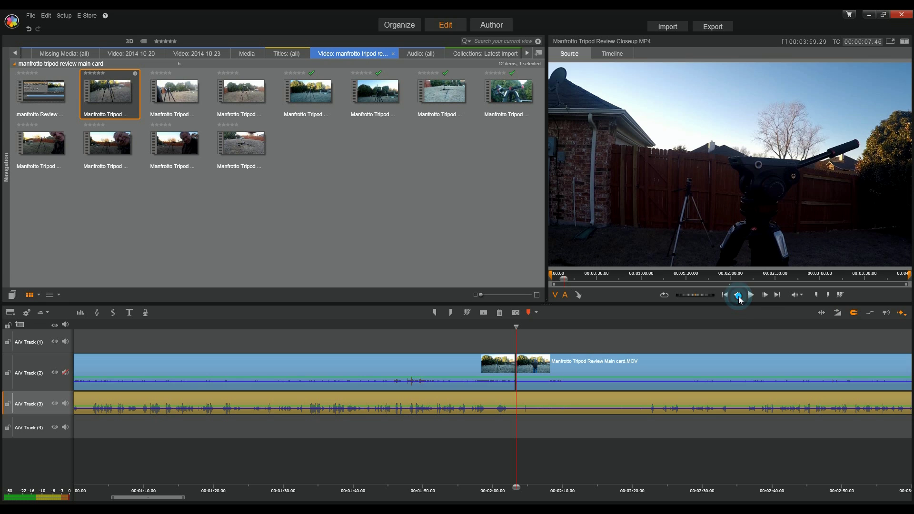
left_click(738, 296)
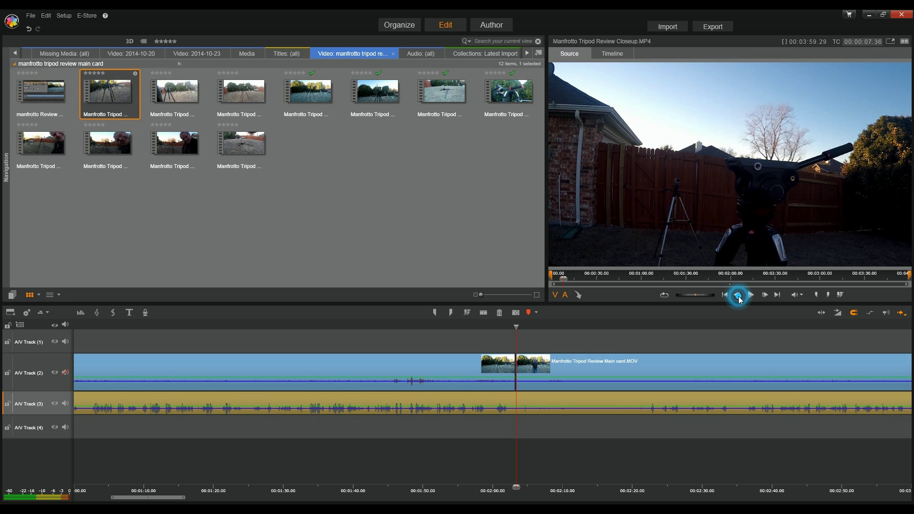
left_click(737, 295)
left_click(738, 296)
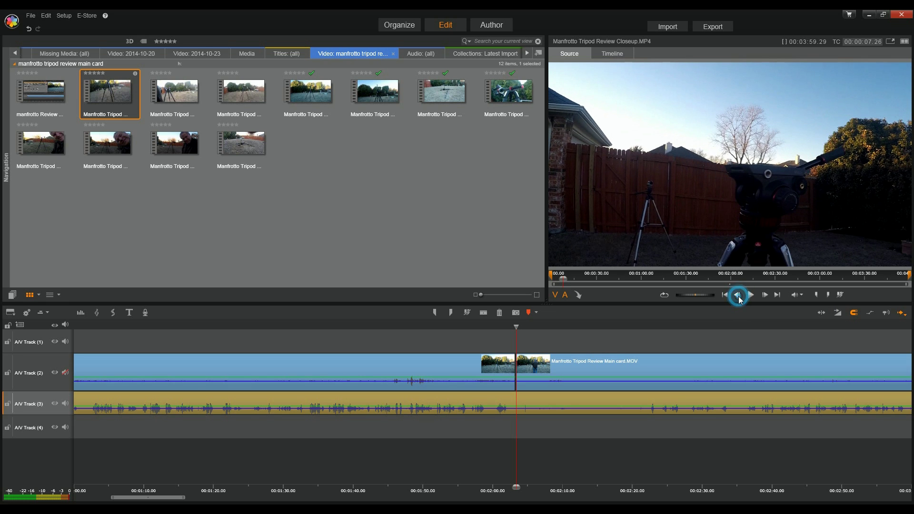
left_click(737, 296)
left_click(738, 296)
left_click(737, 296)
left_click(737, 296)
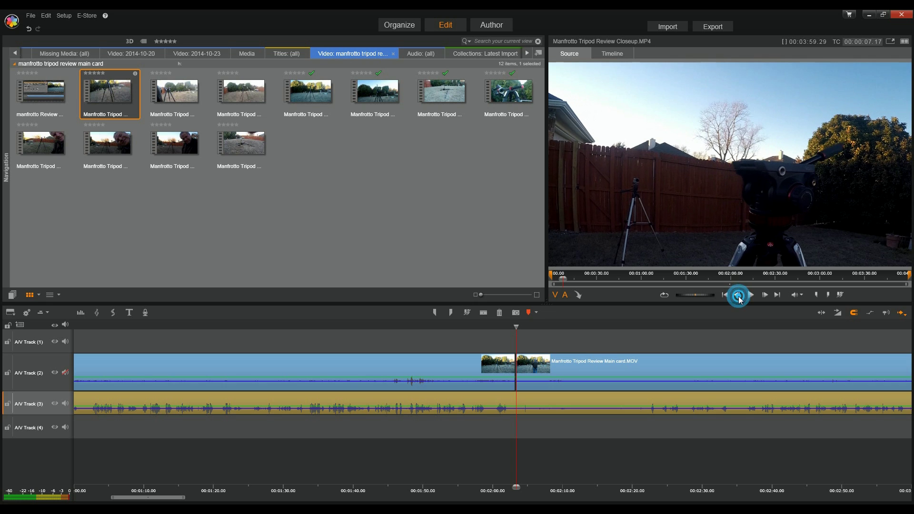
left_click(738, 295)
left_click(738, 296)
left_click(738, 295)
left_click(738, 296)
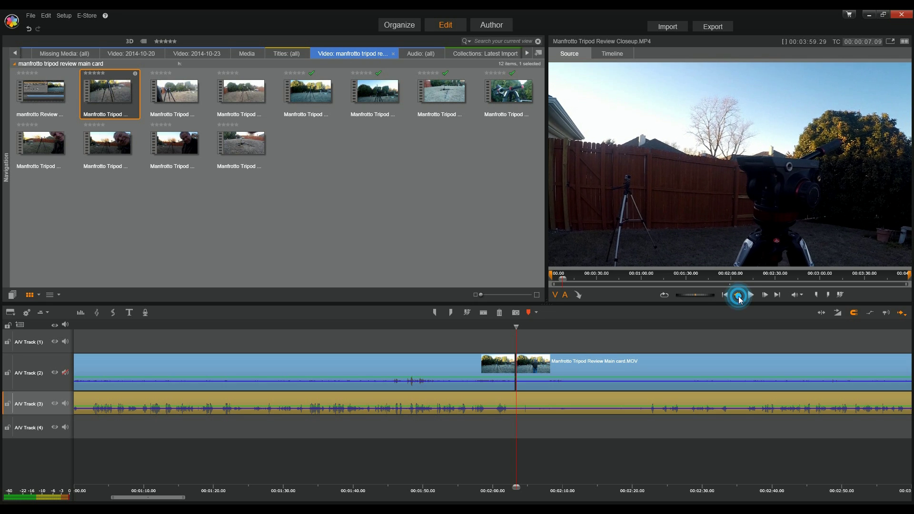
left_click(738, 296)
left_click(737, 295)
left_click(737, 295)
left_click(738, 296)
left_click(738, 296)
left_click(737, 296)
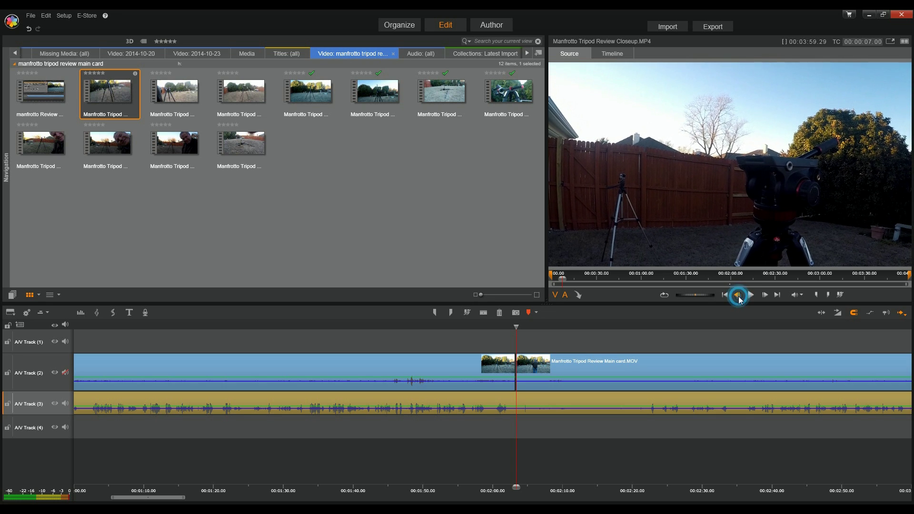
left_click(738, 296)
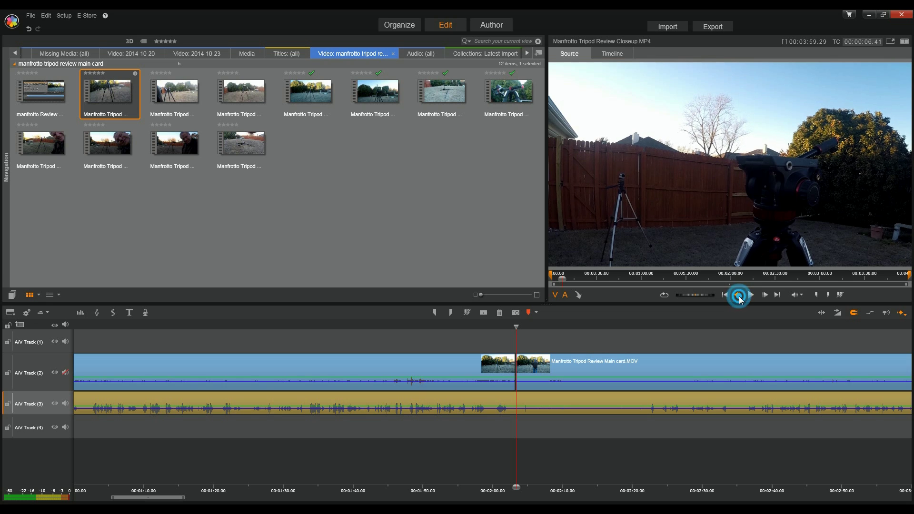
left_click(737, 296)
left_click(738, 296)
left_click(740, 298)
left_click(740, 297)
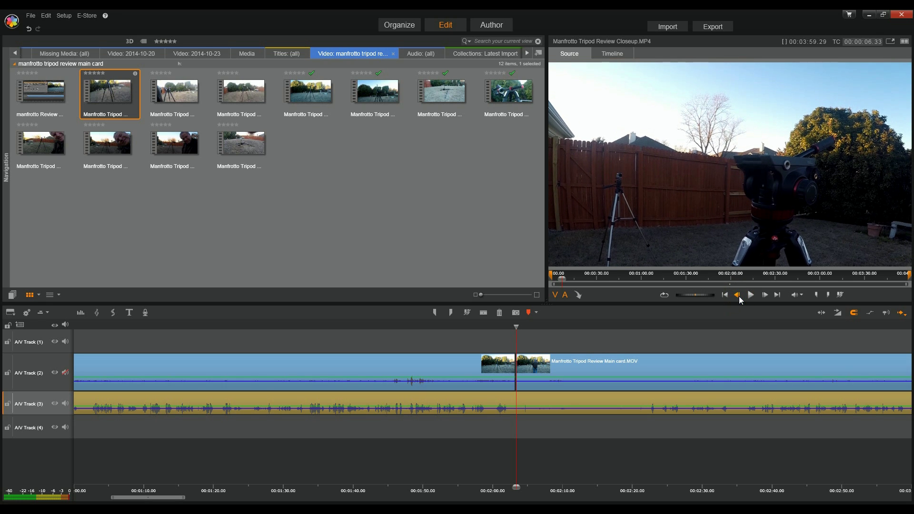
left_click(740, 298)
left_click(740, 298)
left_click(740, 298)
left_click(739, 297)
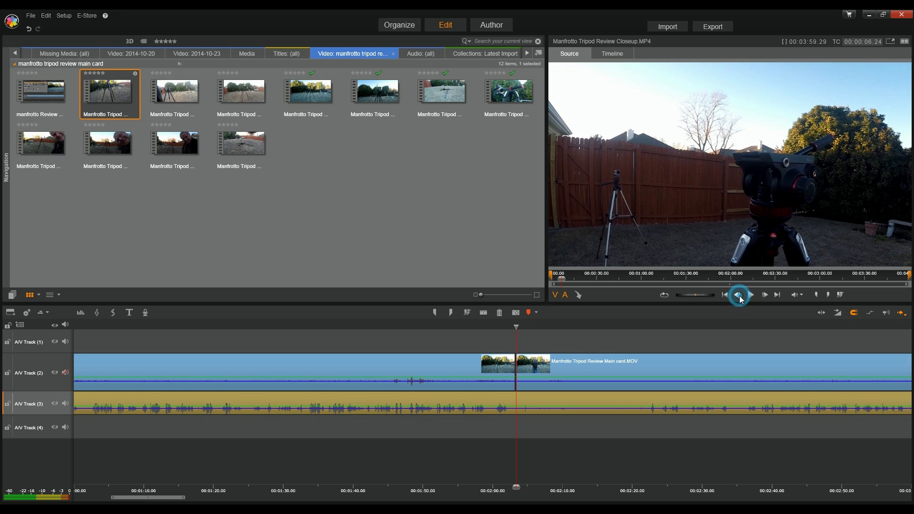
left_click(740, 297)
left_click(740, 297)
left_click(740, 298)
left_click(740, 298)
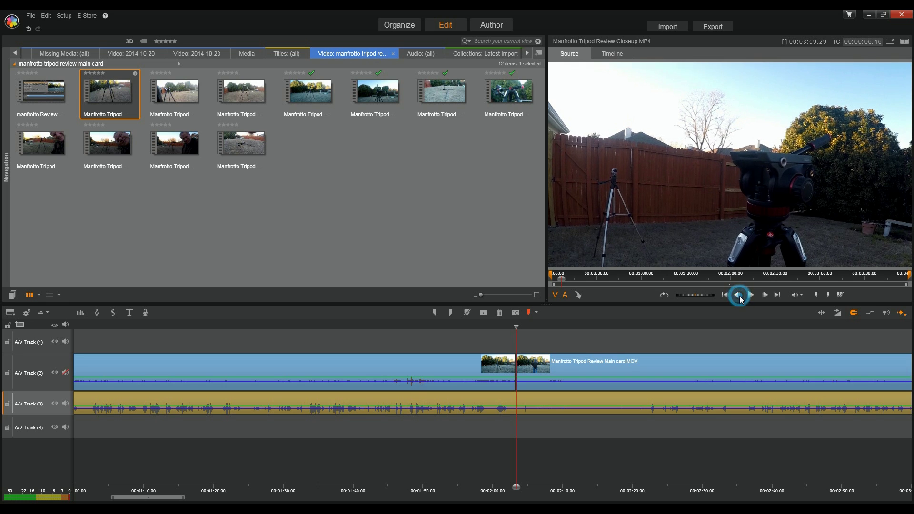
left_click(740, 298)
left_click(739, 297)
left_click(740, 298)
left_click(740, 298)
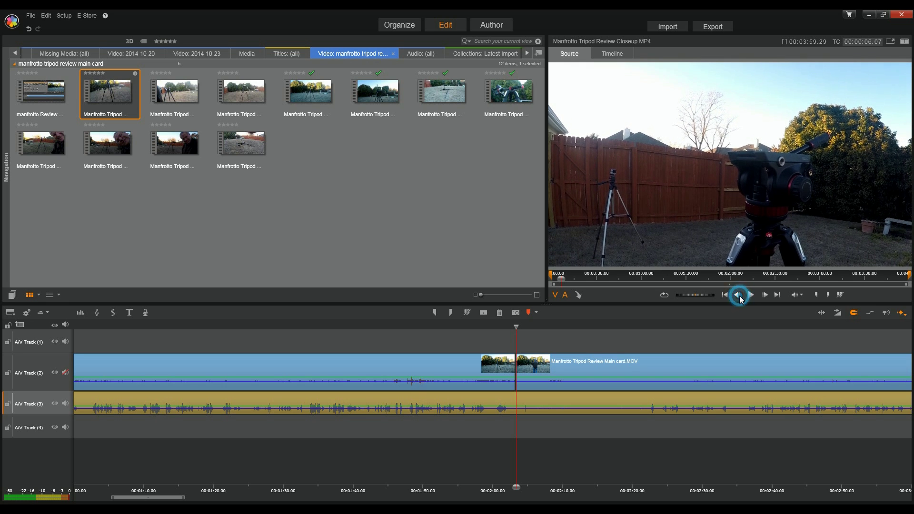
left_click(740, 298)
left_click(740, 297)
left_click(740, 298)
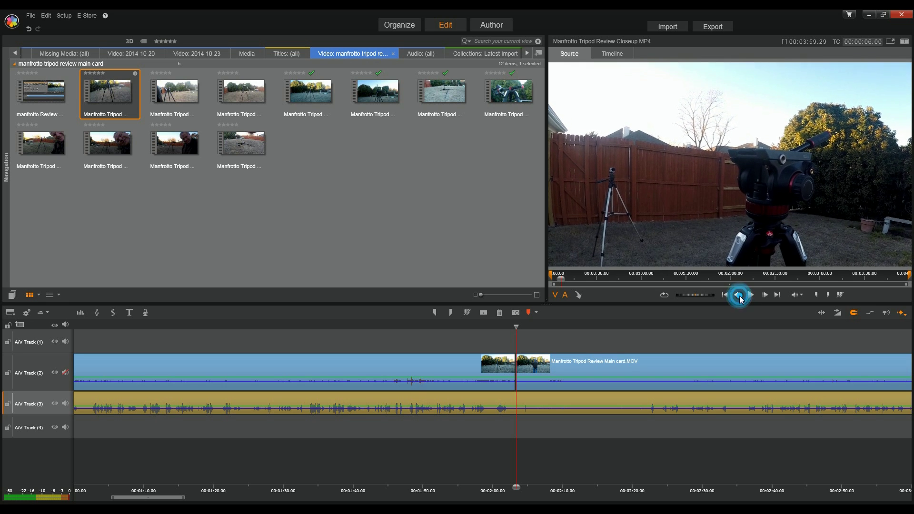
left_click(561, 280)
left_click_drag(561, 279, 557, 281)
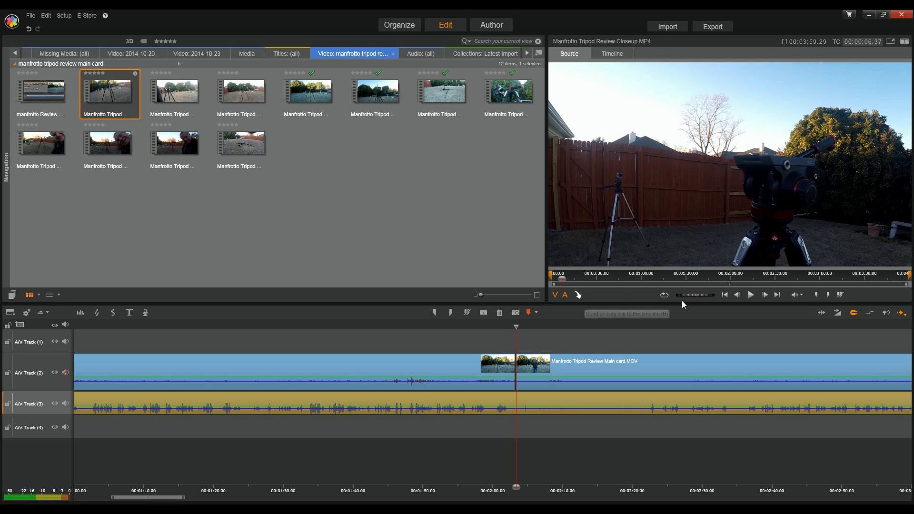
Fine-tune to about 3 seconds, set the Closeup clip's Mark In, then scrub to about 10 seconds
left_click(738, 295)
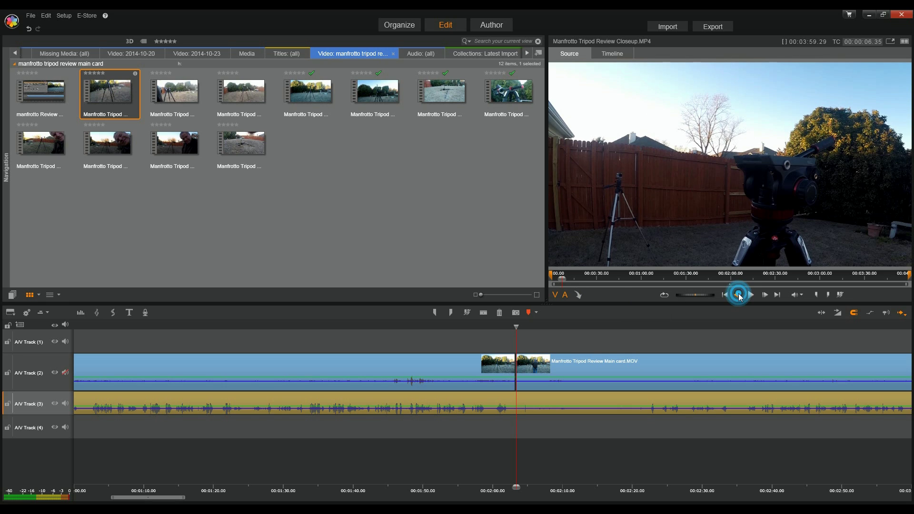
left_click(739, 296)
left_click(738, 295)
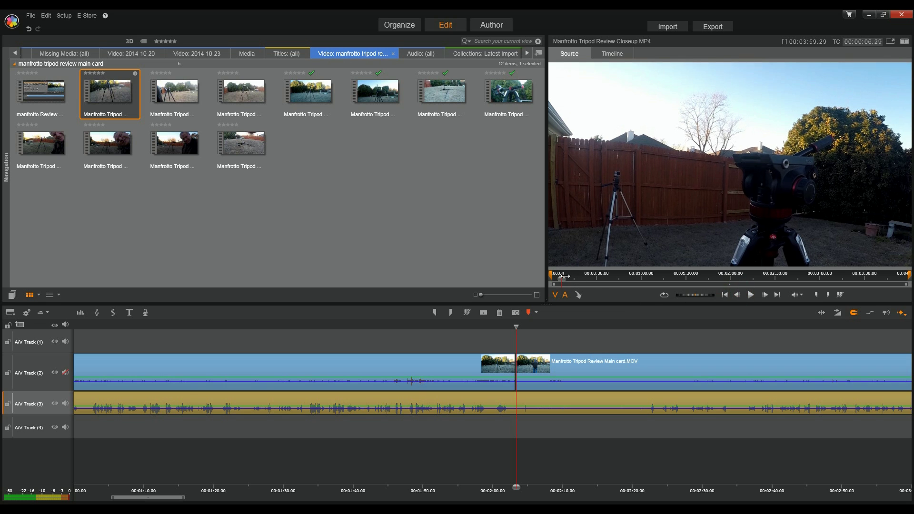
left_click_drag(562, 278, 558, 277)
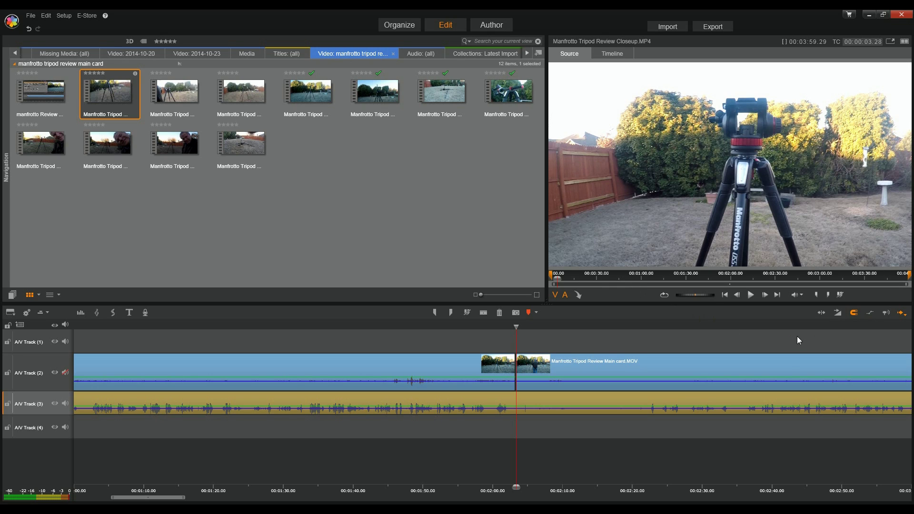
left_click(817, 296)
left_click_drag(558, 278, 586, 279)
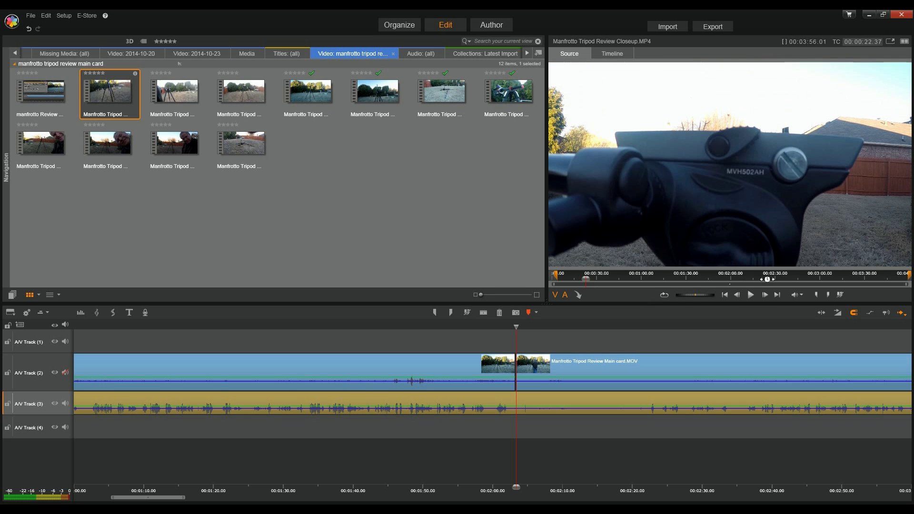
Play the Closeup clip, pause at about 36 seconds, and jump to its final frame
left_click(751, 295)
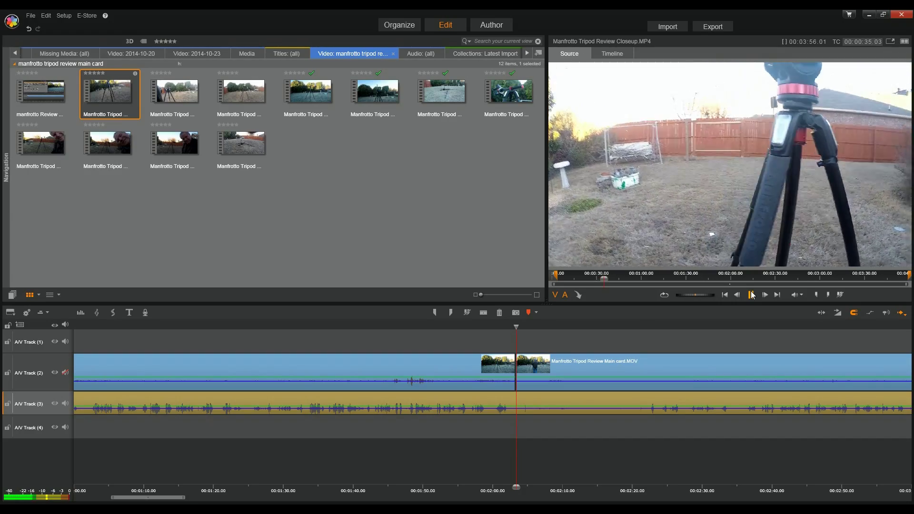
left_click(751, 294)
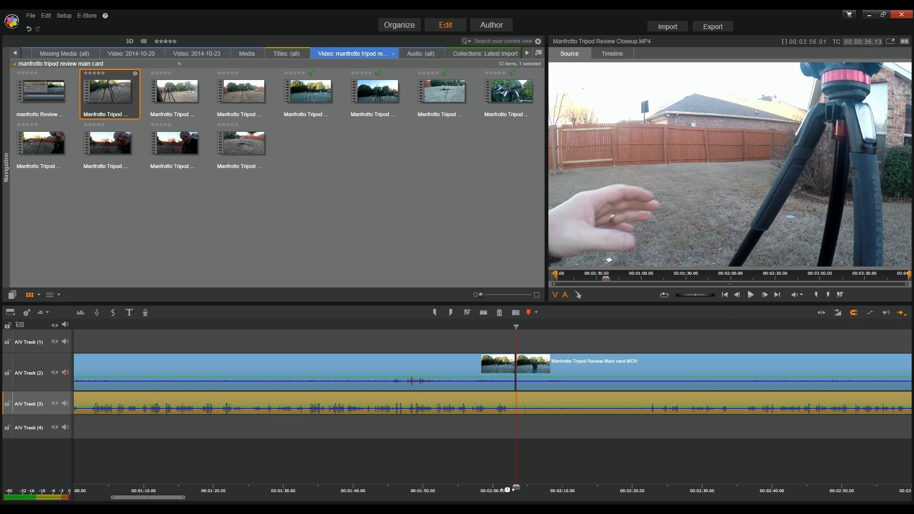
key("End")
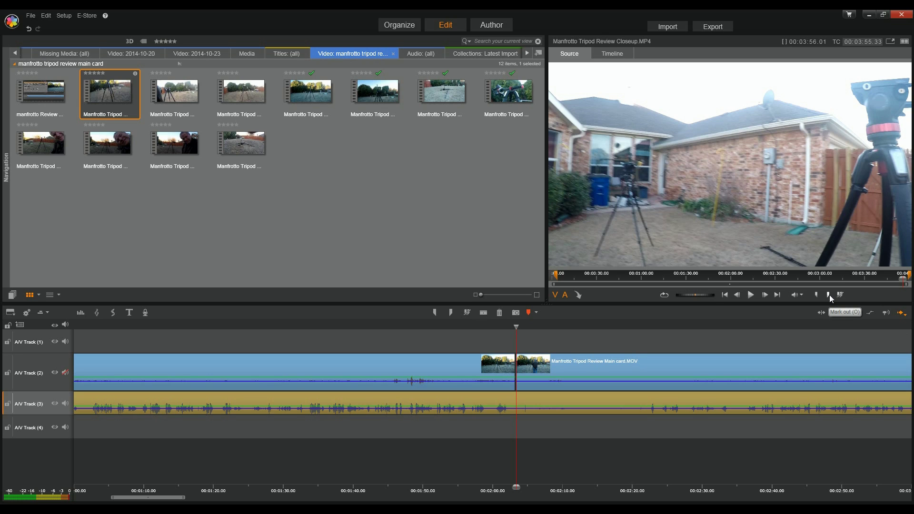
Trim the Closeup clip's end to a 3:52.05 length and park the timeline playhead at 2:03.08 on the main card clip
left_click(829, 296)
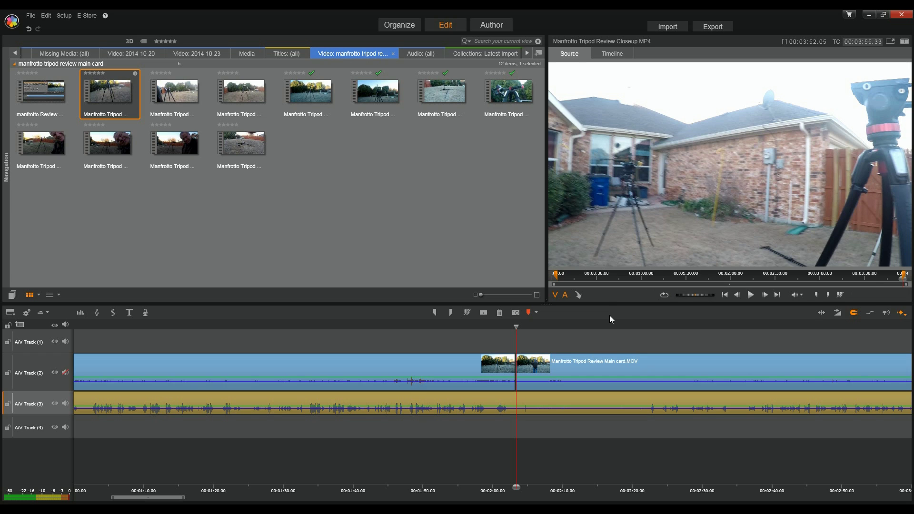
left_click(514, 328)
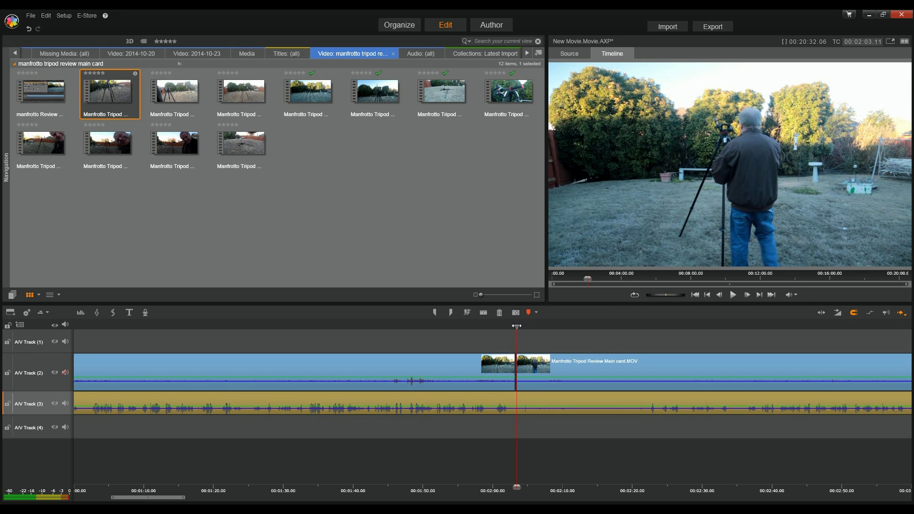
left_click_drag(517, 326, 516, 326)
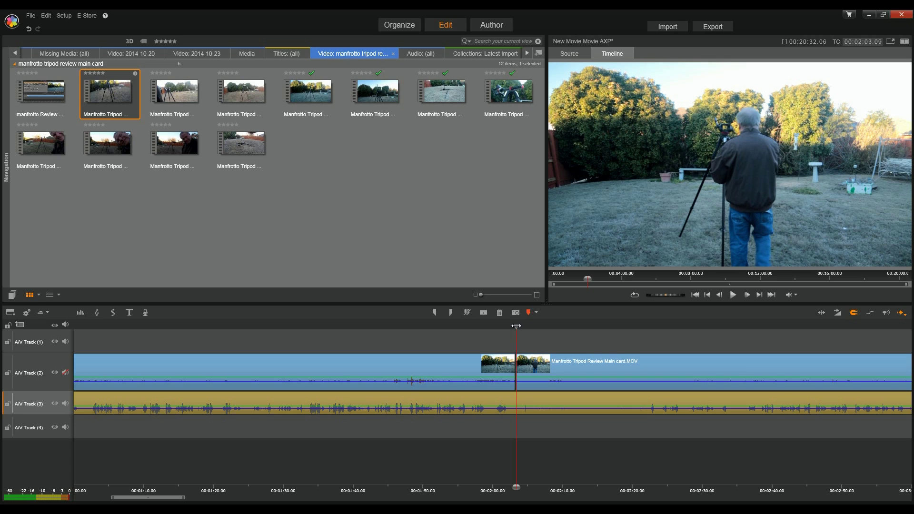
left_click_drag(516, 326, 516, 326)
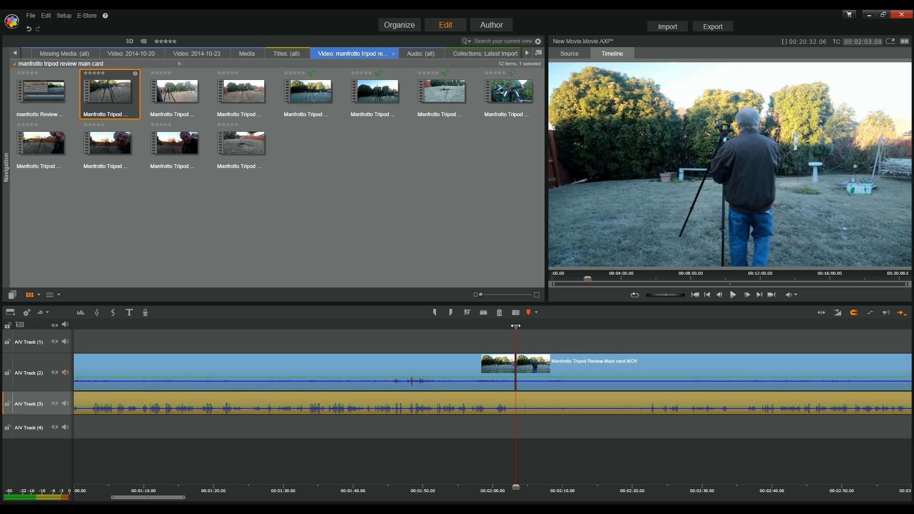
left_click(553, 373)
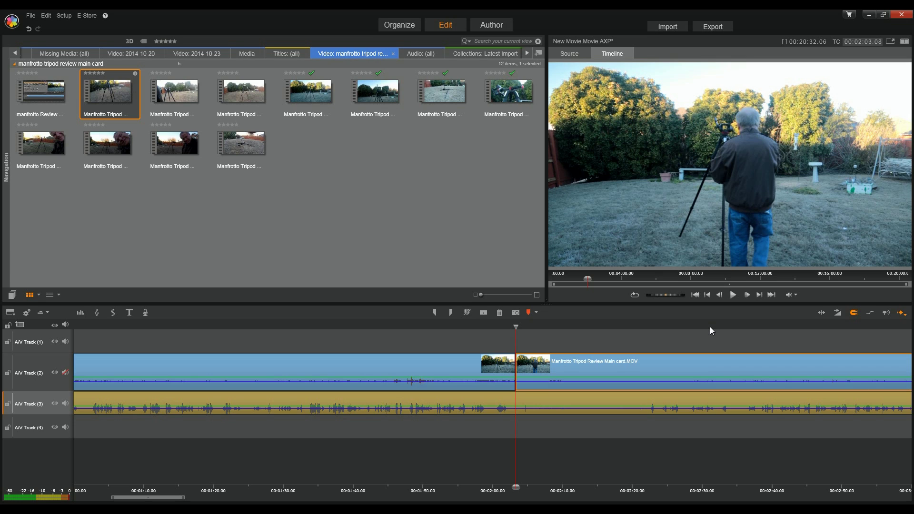
Send the Closeup clip from the library to the timeline at the 2:03 playhead
left_click(120, 74)
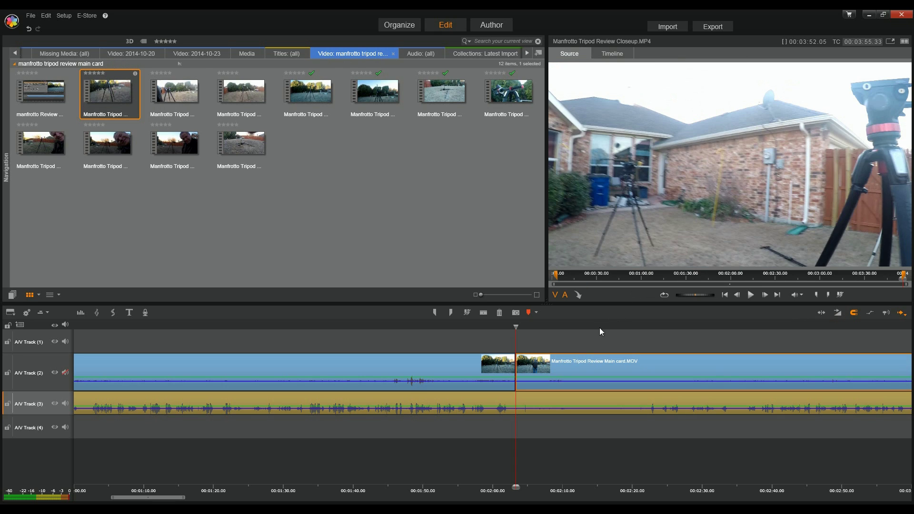
left_click(579, 296)
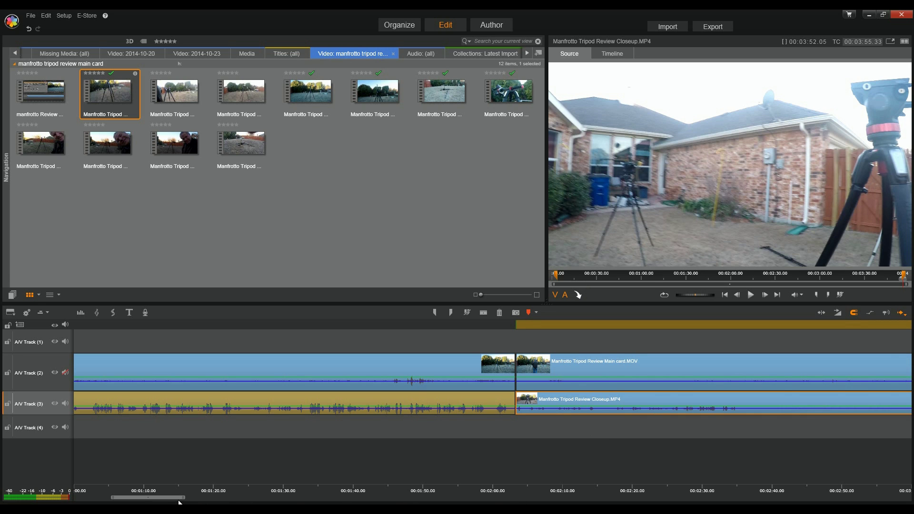
left_click_drag(183, 500, 209, 499)
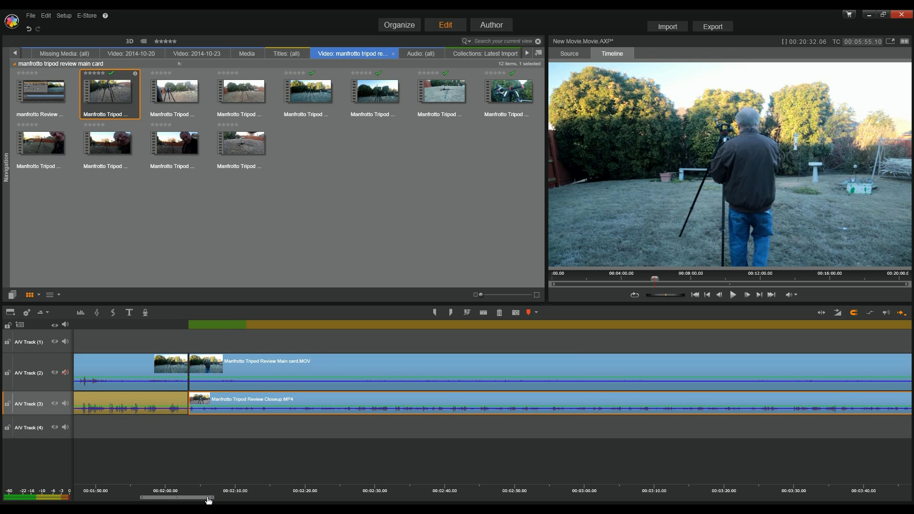
left_click_drag(209, 499, 214, 500)
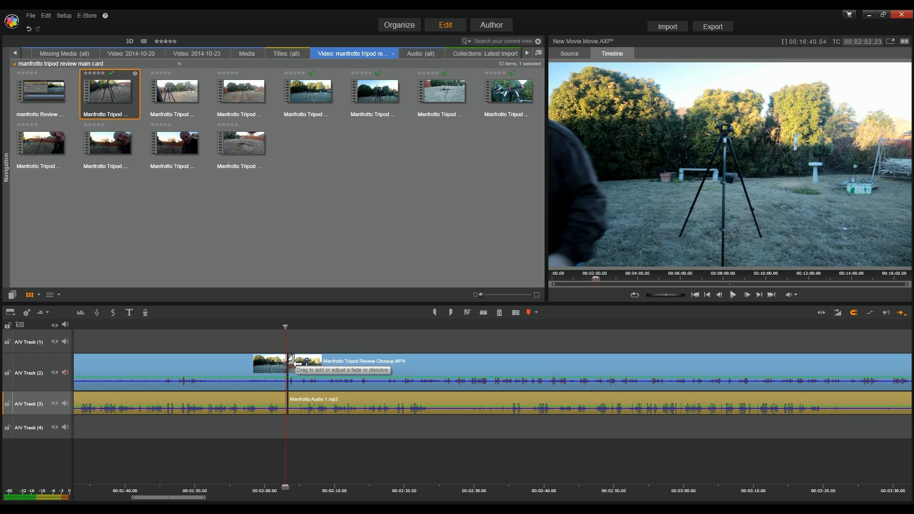
Create a short dissolve where the main-cam clip meets the Closeup clip at 2:03.08
left_click_drag(292, 363, 298, 364)
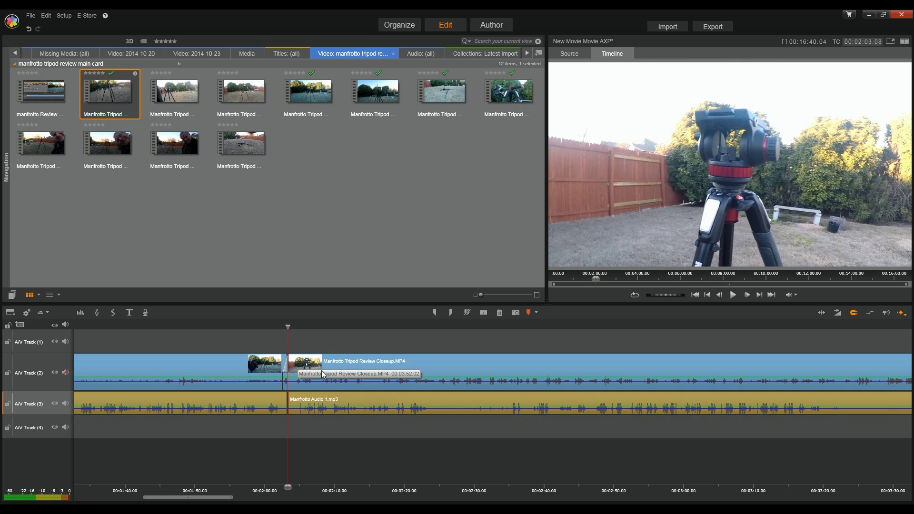
Preview the new dissolve by playing from just before the 2:03.08 cut, then stop playback
left_click(281, 329)
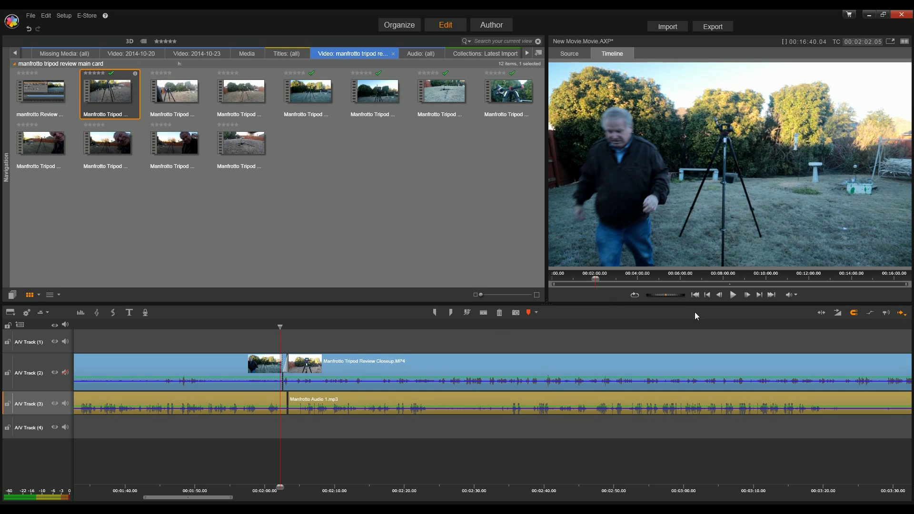
left_click(733, 295)
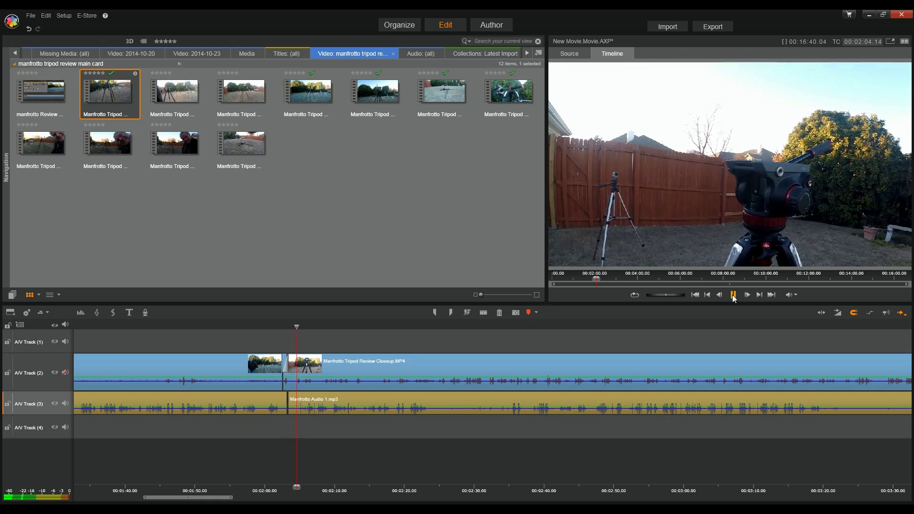
left_click(733, 295)
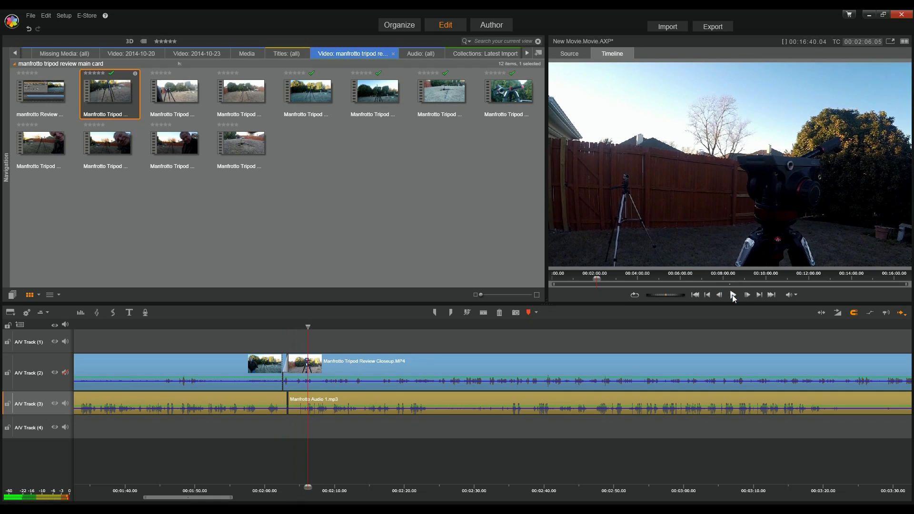